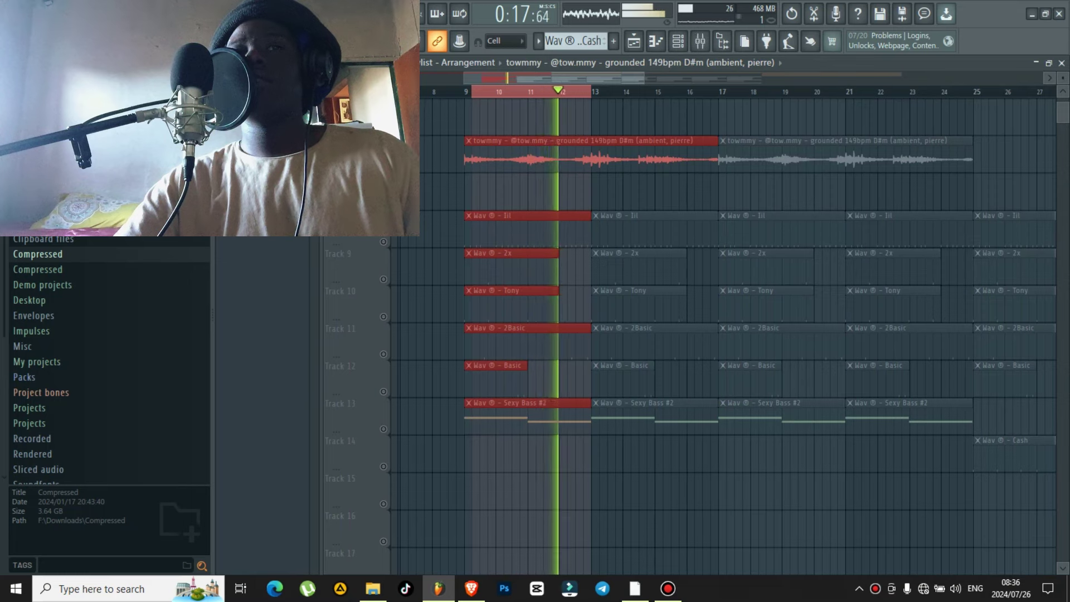
# - Stop playback and unmute the drum and bass pattern tracks, Track 8 through Track 13
pyautogui.scroll(-2, 536, 357)
pyautogui.scroll(-1, 535, 356)
pyautogui.scroll(2, 535, 357)
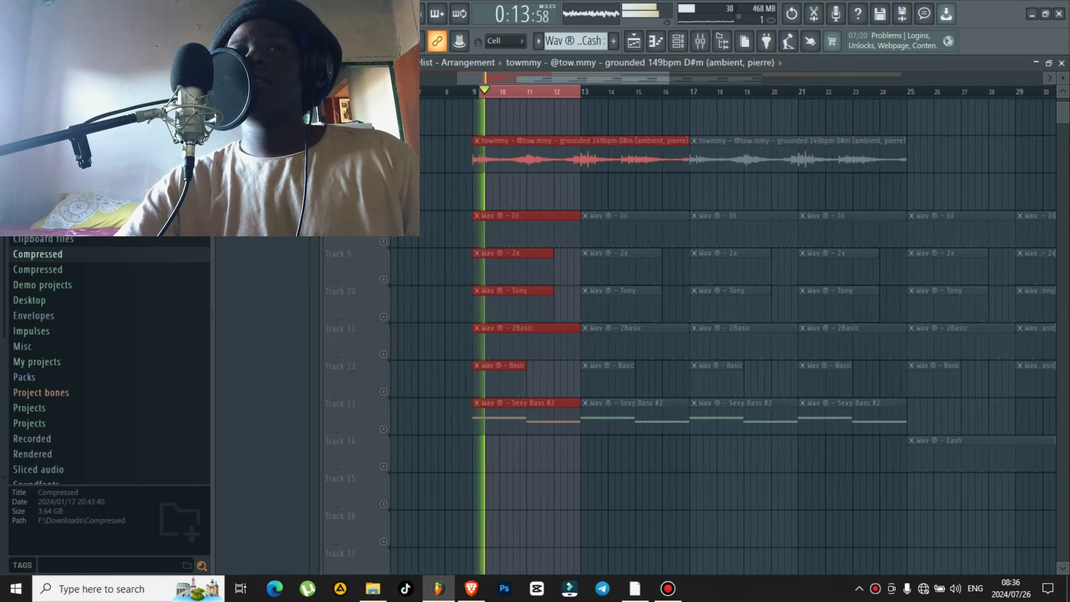
pyautogui.press('space')
pyautogui.click(383, 242)
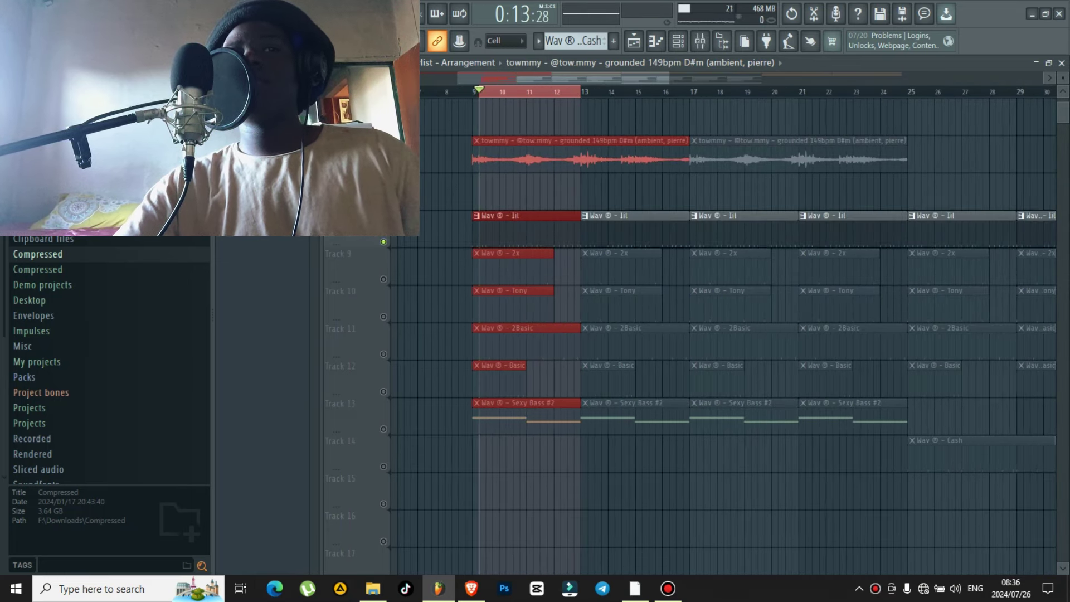
pyautogui.click(384, 279)
pyautogui.click(383, 317)
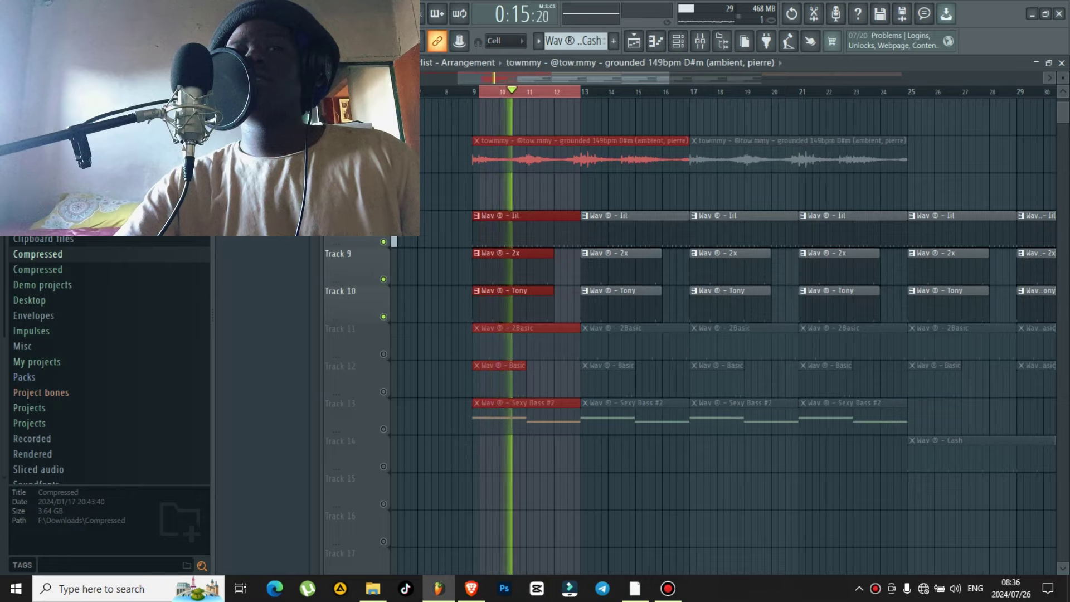
pyautogui.click(384, 354)
pyautogui.click(384, 392)
pyautogui.click(384, 429)
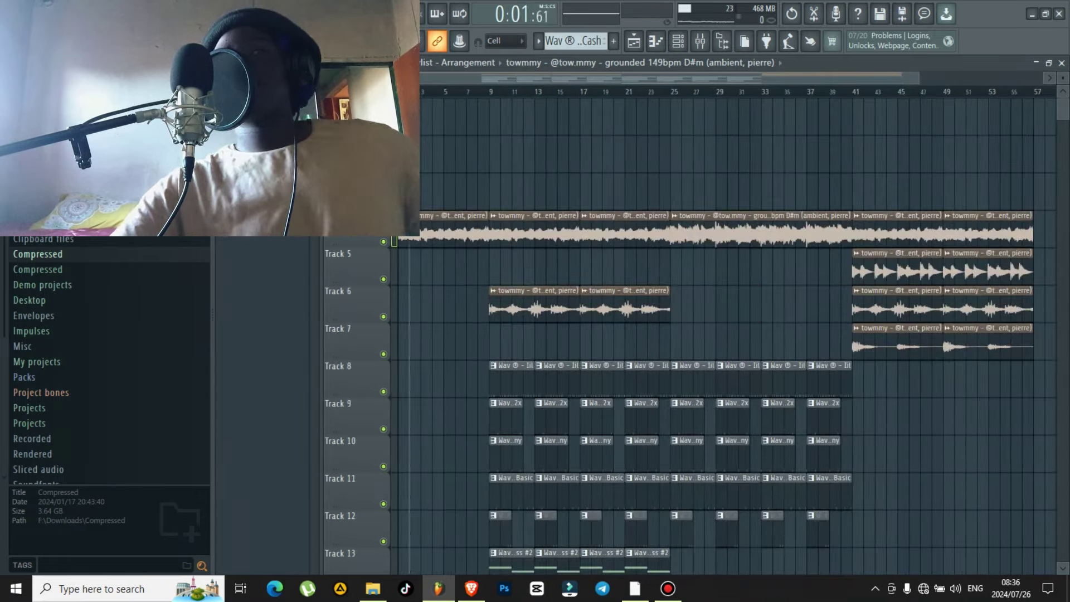
# - Record vocal takes over the beat on the two uppermost playlist tracks
pyautogui.press('space')
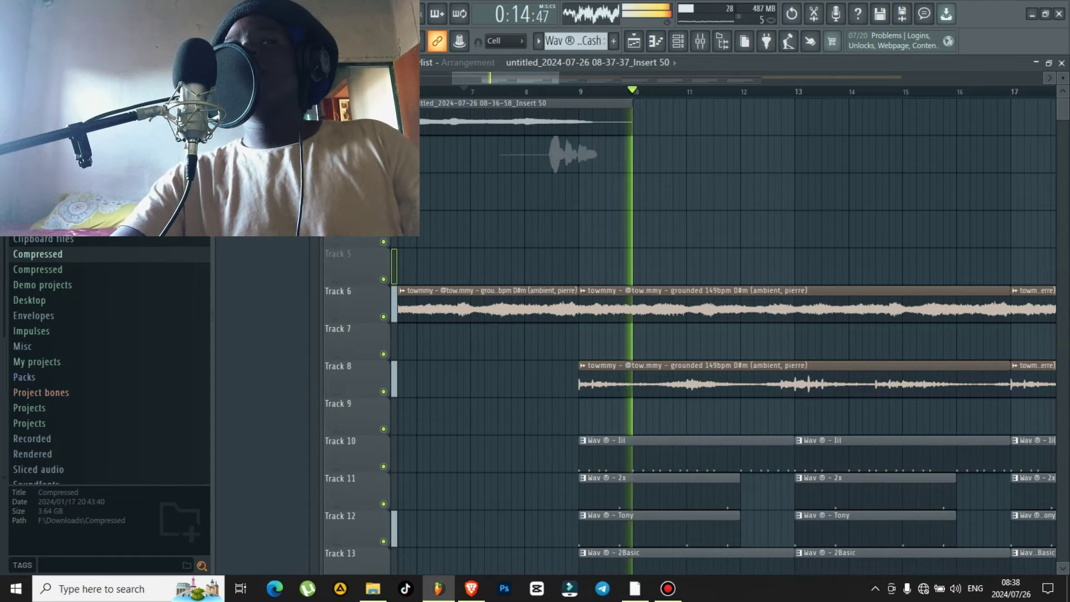
pyautogui.scroll(8, 551, 156)
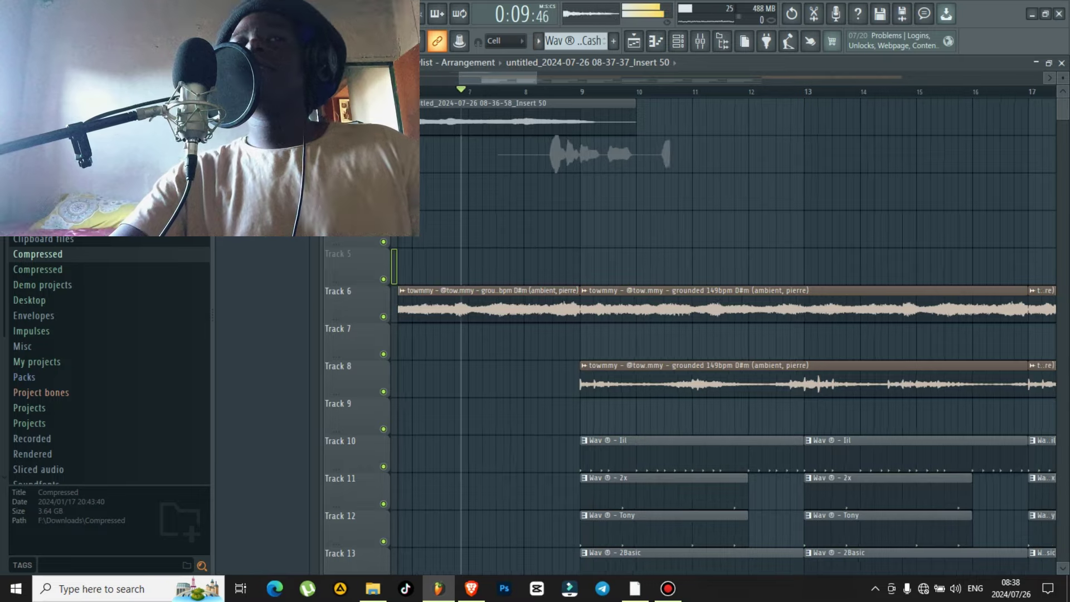
pyautogui.moveTo(552, 159); pyautogui.dragTo(572, 158)
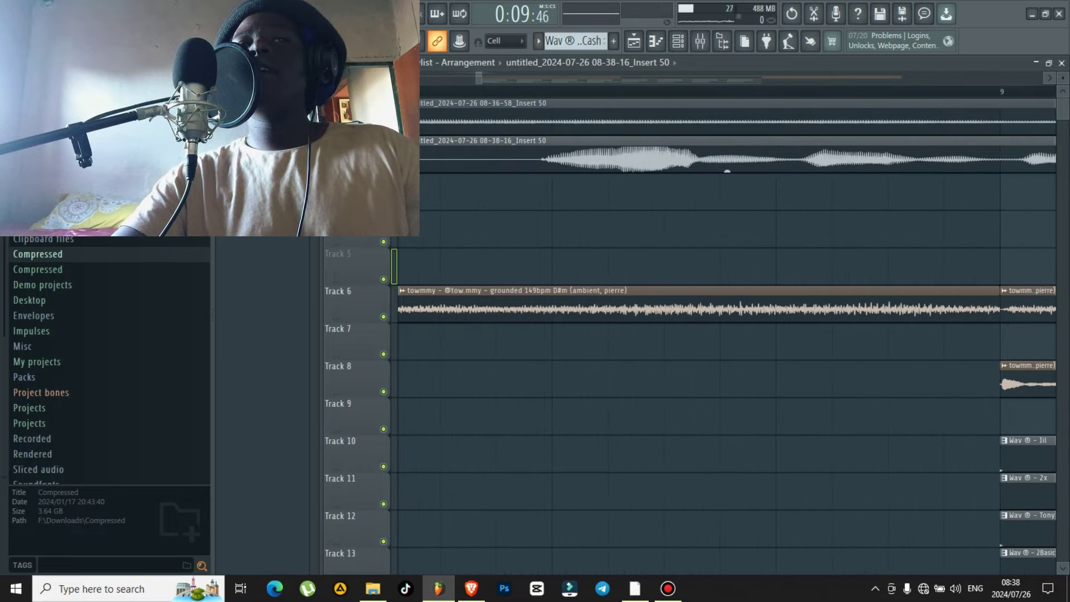
# - Route the newly recorded vocal clip on the second playlist track to mixer track 13 and return to the playlist
pyautogui.doubleClick(572, 158)
pyautogui.press('F9')
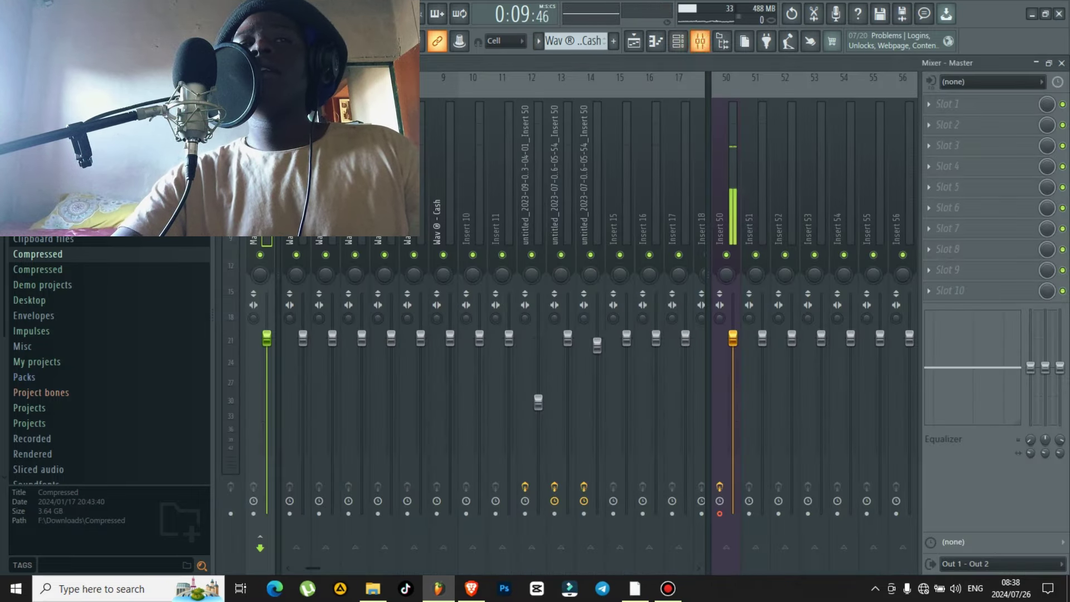
pyautogui.rightClick(574, 463)
pyautogui.moveTo(669, 224)
pyautogui.click(809, 224)
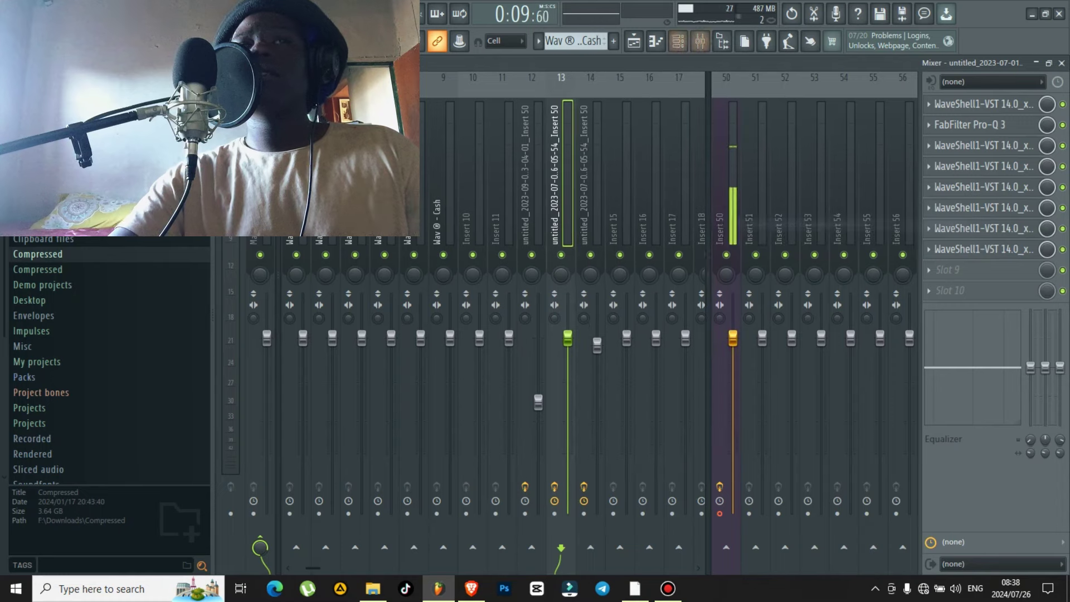
pyautogui.press('F5')
# - Trim the vocal clip on the second track to run from about bar 8.5 to bar 10 and play it back
pyautogui.scroll(-10, 535, 158)
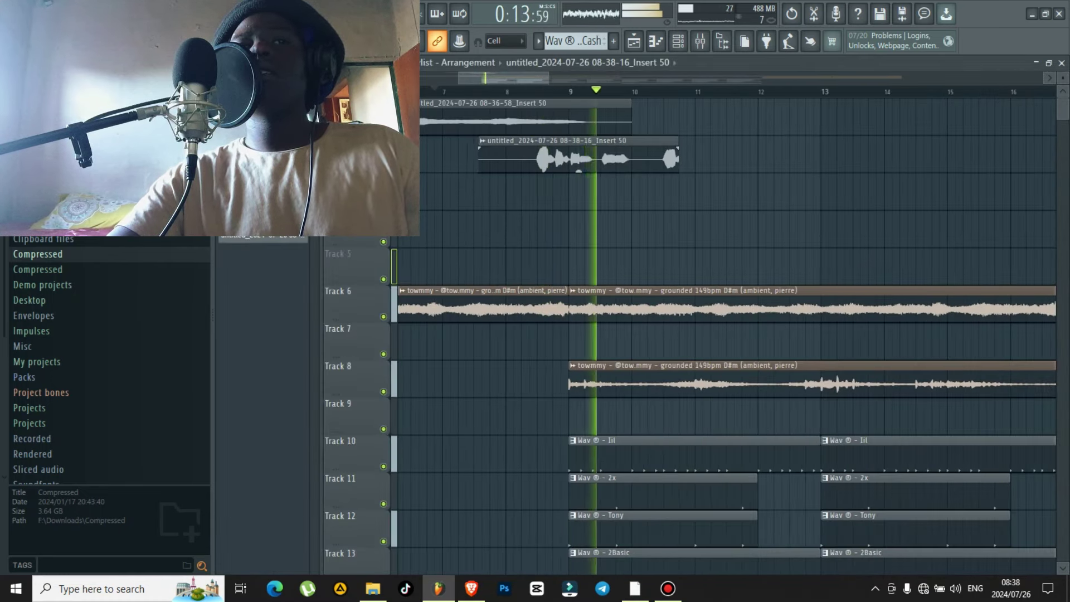
pyautogui.moveTo(480, 159); pyautogui.dragTo(535, 159)
pyautogui.press('space')
pyautogui.press('space')
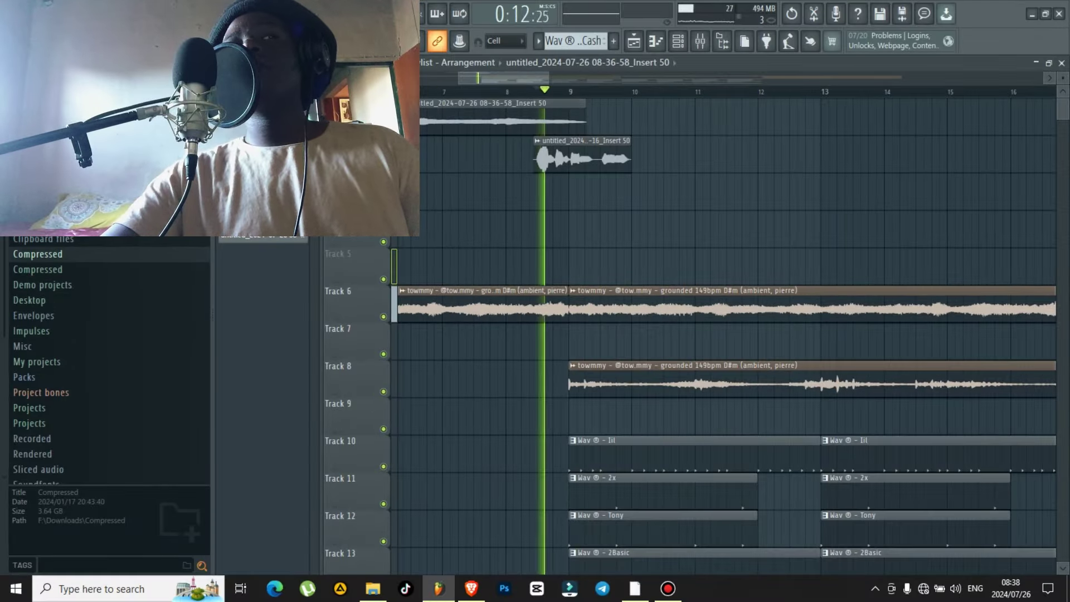
pyautogui.press('space')
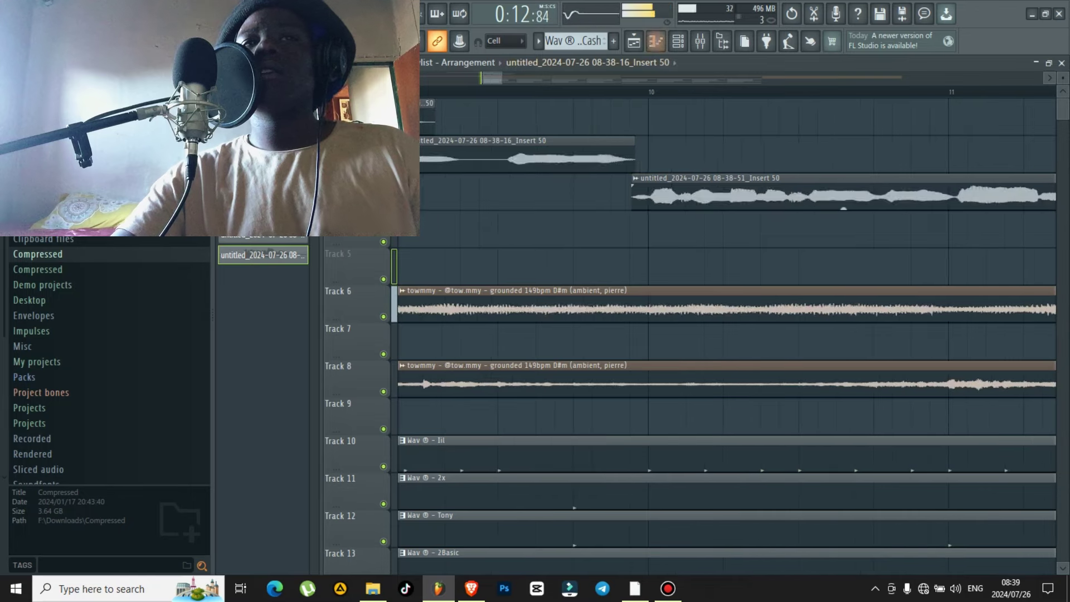
# - Open the piano roll of the FL Keys channel from the channel rack during playback
pyautogui.press('F6')
pyautogui.click(411, 200)
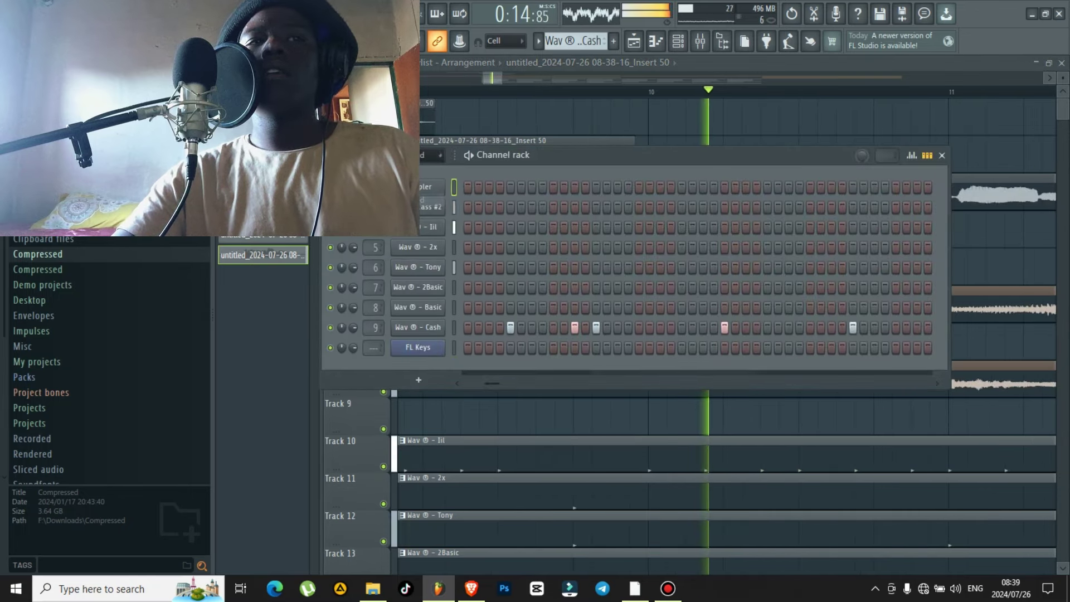
pyautogui.rightClick(440, 347)
pyautogui.click(474, 348)
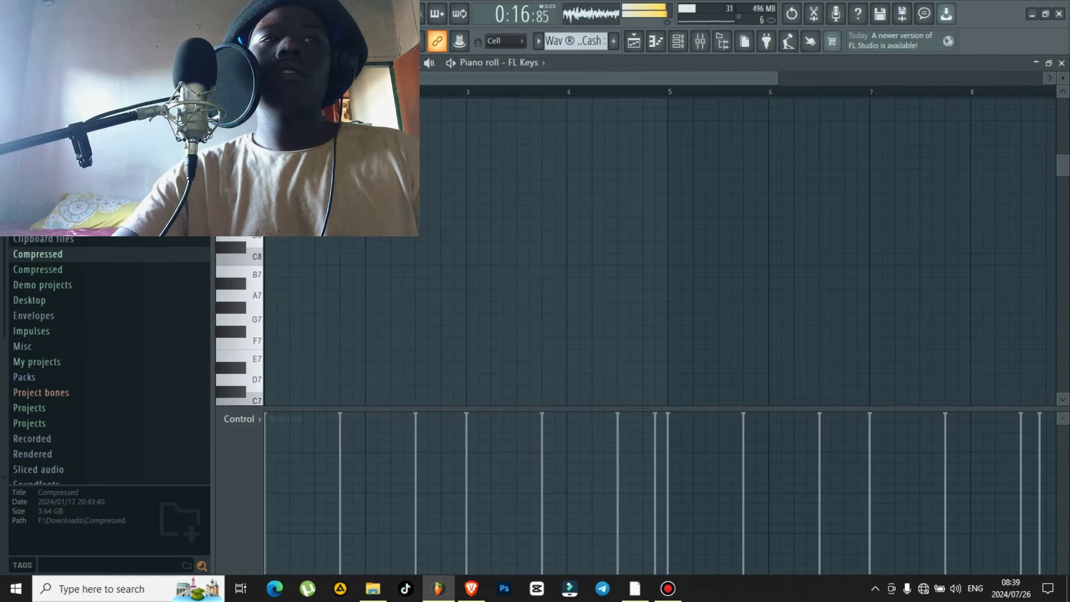
pyautogui.scroll(2, 658, 251)
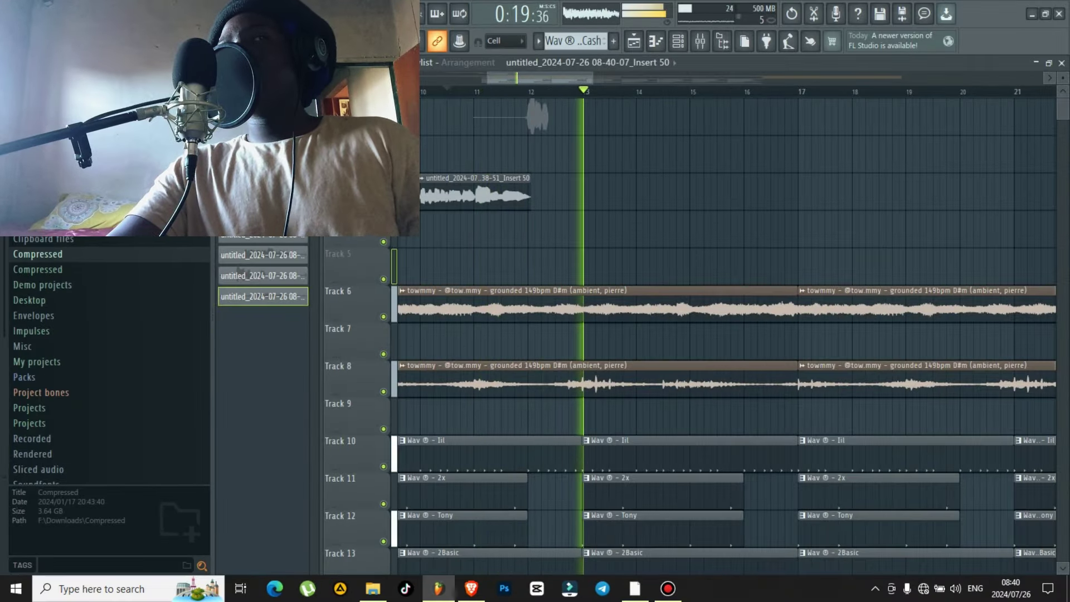
# - Stop recording the vocal and move the new take near bar 12 from the first track down to the second
pyautogui.press('space')
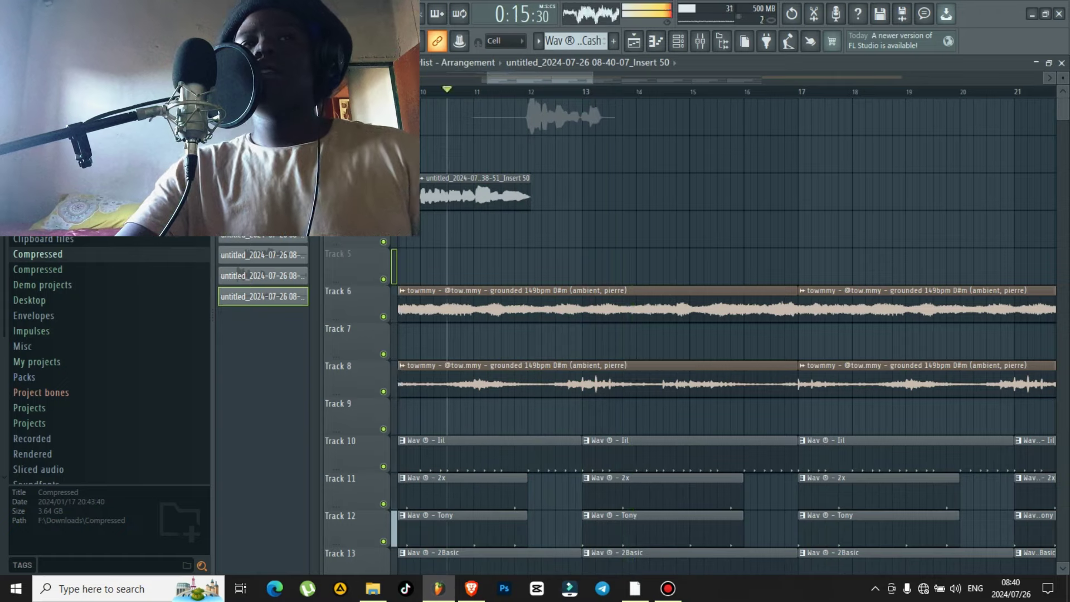
pyautogui.hscroll(-3, 744, 131)
pyautogui.scroll(5, 744, 131)
pyautogui.moveTo(738, 132); pyautogui.dragTo(738, 169)
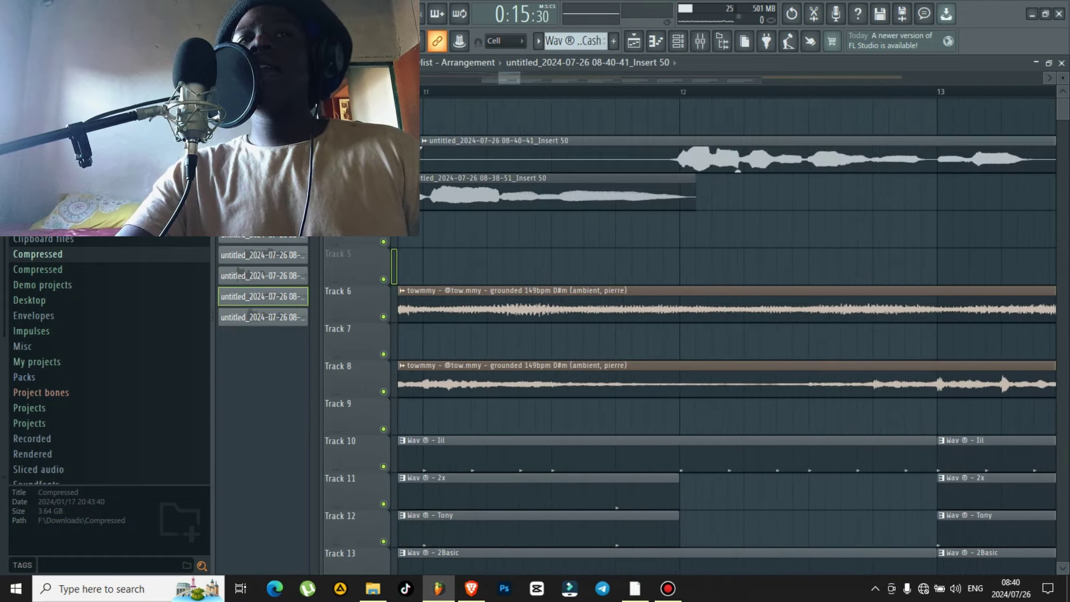
# - Route the vocal clip at bar 12 to mixer track 13 and go back to the playlist
pyautogui.doubleClick(738, 162)
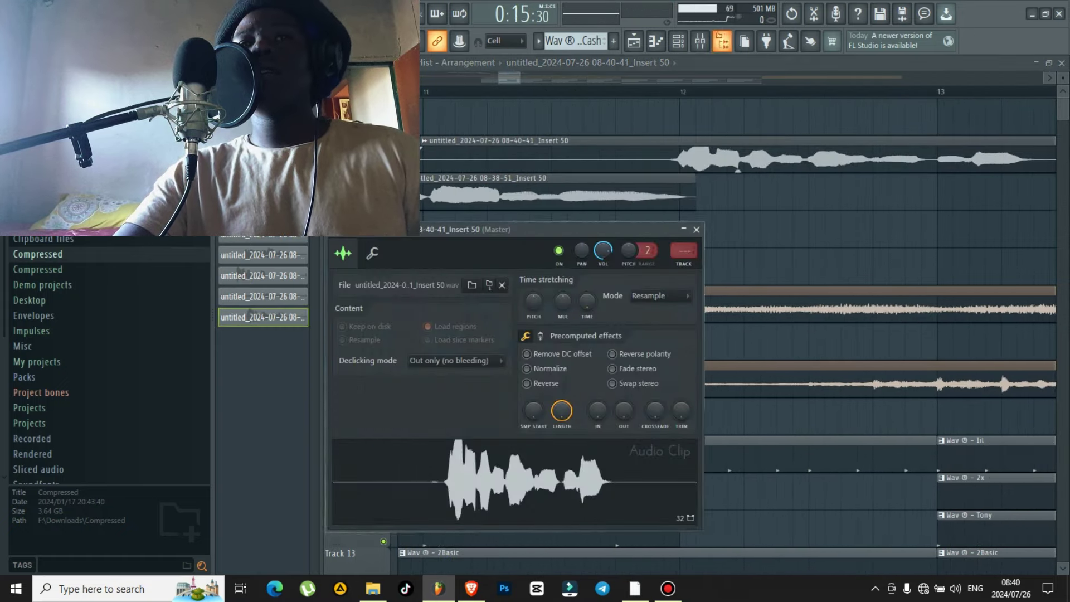
pyautogui.press('F9')
pyautogui.rightClick(563, 178)
pyautogui.moveTo(617, 224)
pyautogui.click(808, 224)
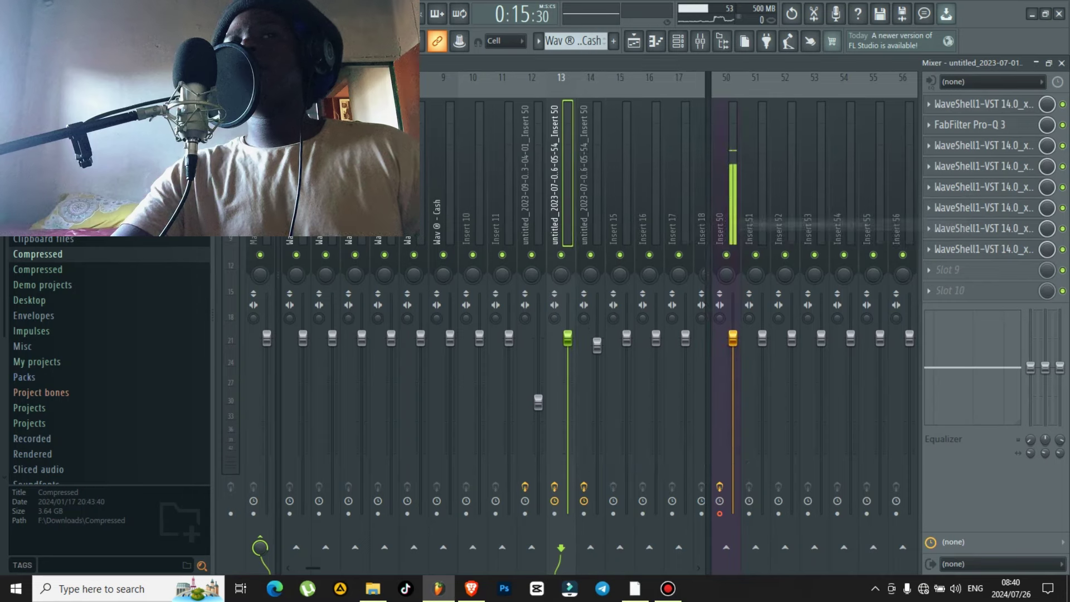
pyautogui.click(634, 40)
# - Cut the silent start off the bar 12 vocal clip so it begins just before bar 12
pyautogui.press('space')
pyautogui.scroll(5, 680, 159)
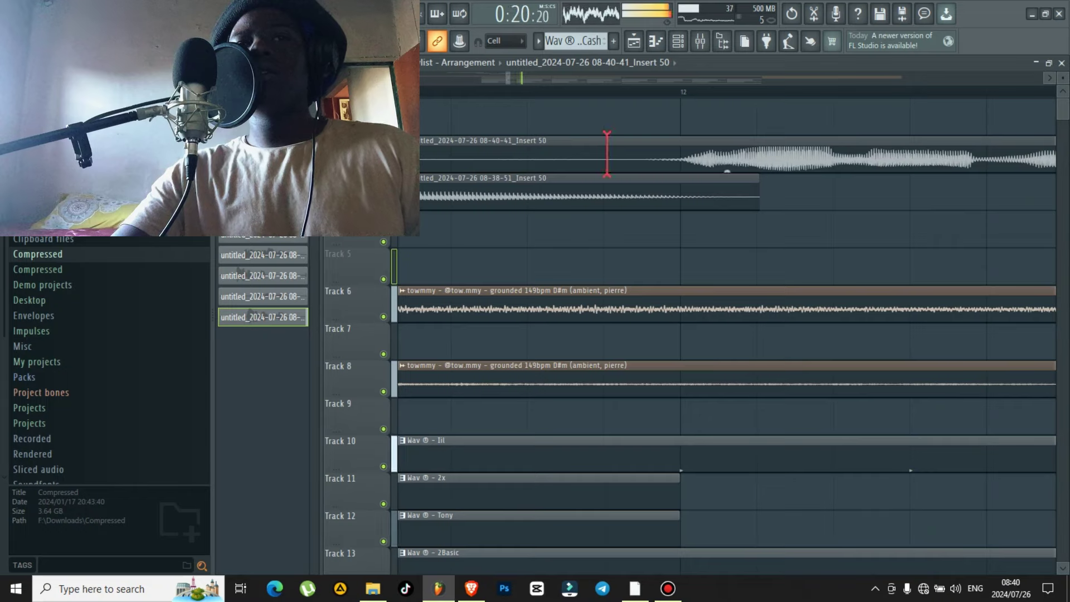
pyautogui.scroll(-5, 607, 153)
# - Record another vocal take on the first track, covering about bars 14 to 17
pyautogui.press('space')
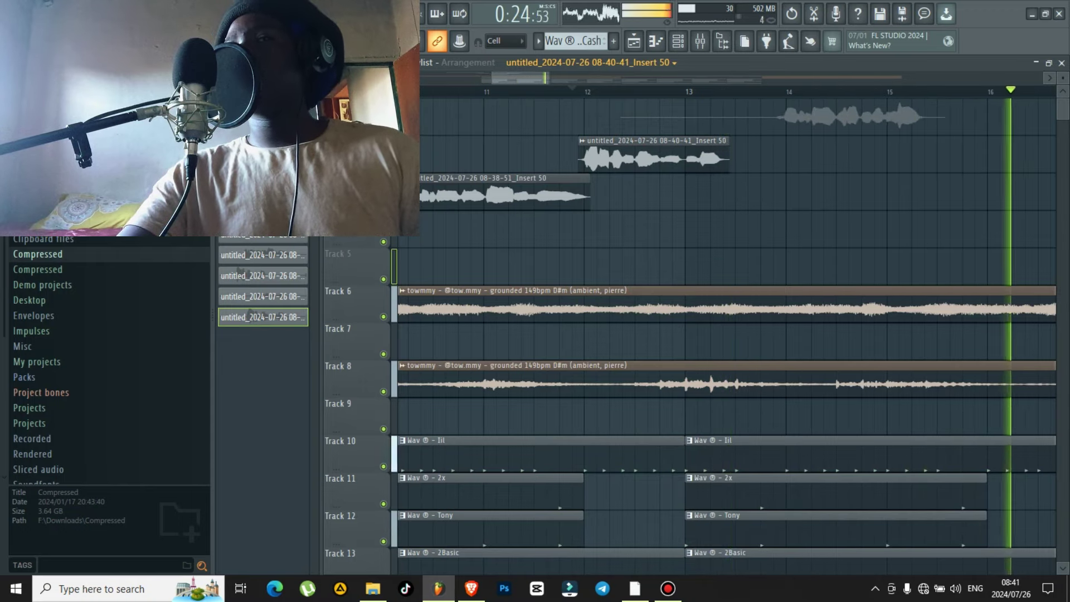
pyautogui.scroll(-2, 597, 223)
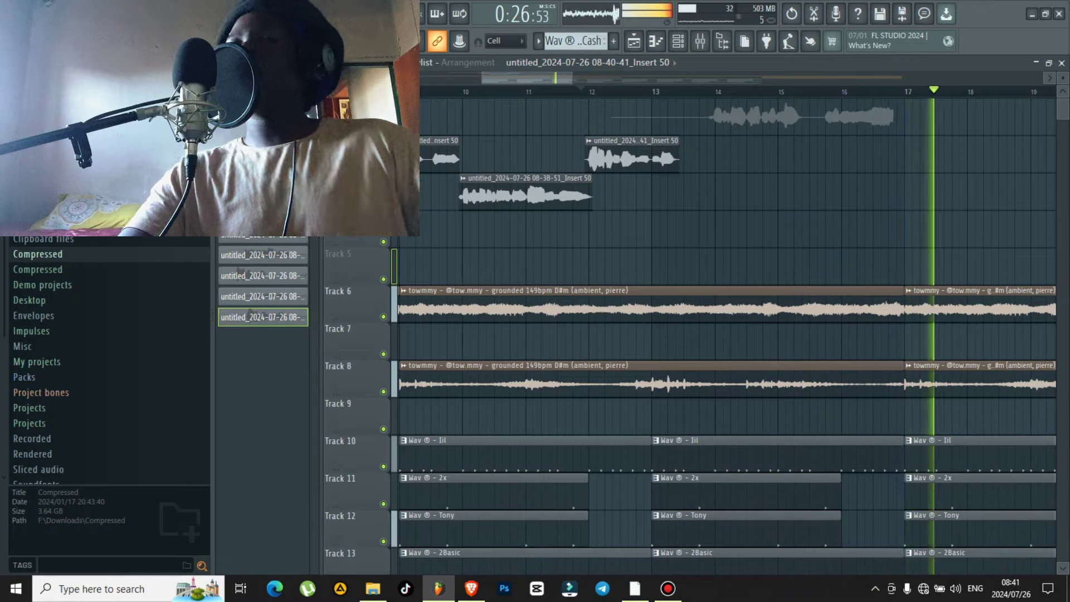
pyautogui.press('space')
# - Trim the silent start of the newest vocal clip to just before bar 14 and play it back
pyautogui.scroll(4, 727, 119)
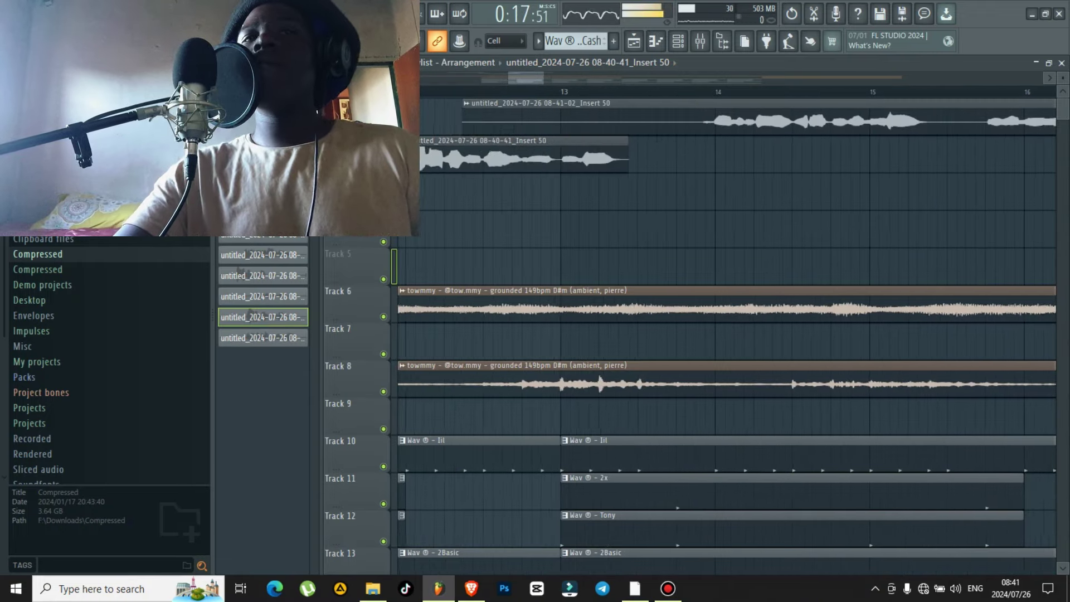
pyautogui.scroll(-4, 589, 223)
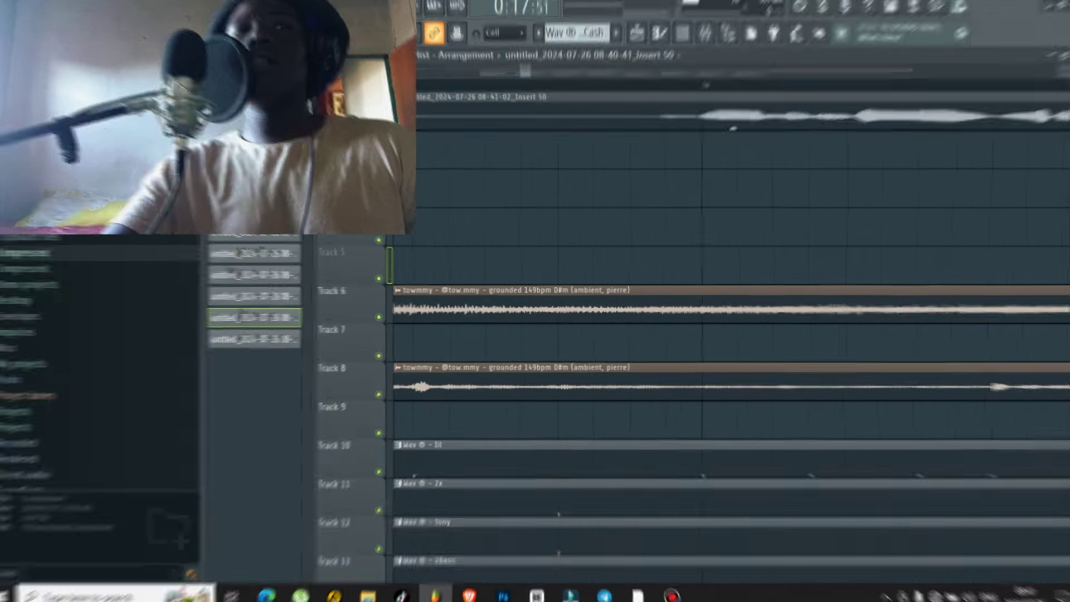
pyautogui.press('space')
pyautogui.moveTo(482, 120); pyautogui.dragTo(591, 120)
pyautogui.scroll(6, 659, 91)
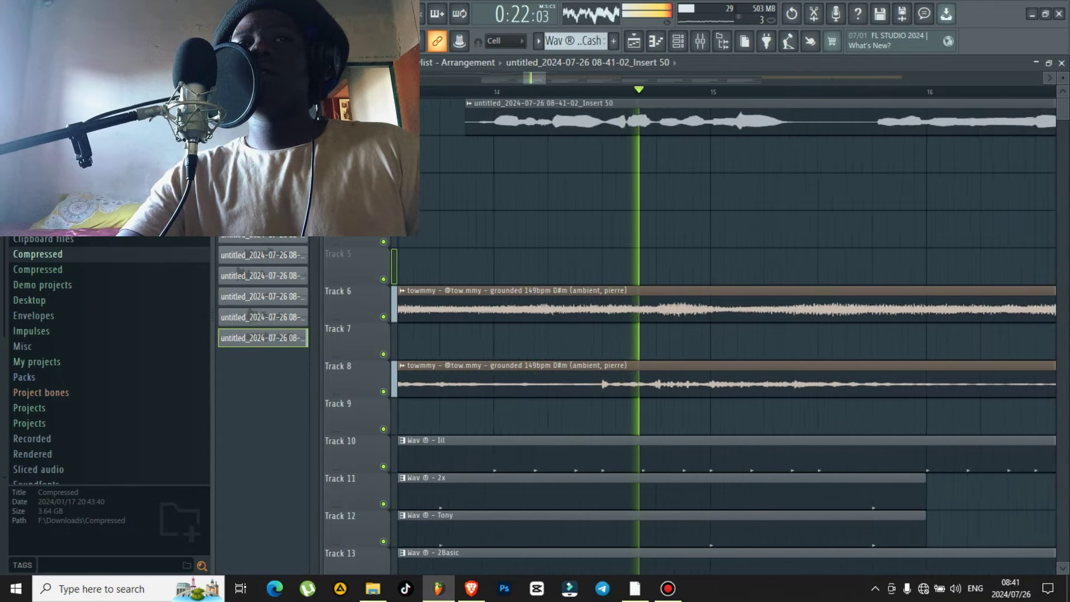
# - Listen to the first track's vocal clip and cut away its first phrase, leaving the part after bar 15
pyautogui.scroll(1, 727, 134)
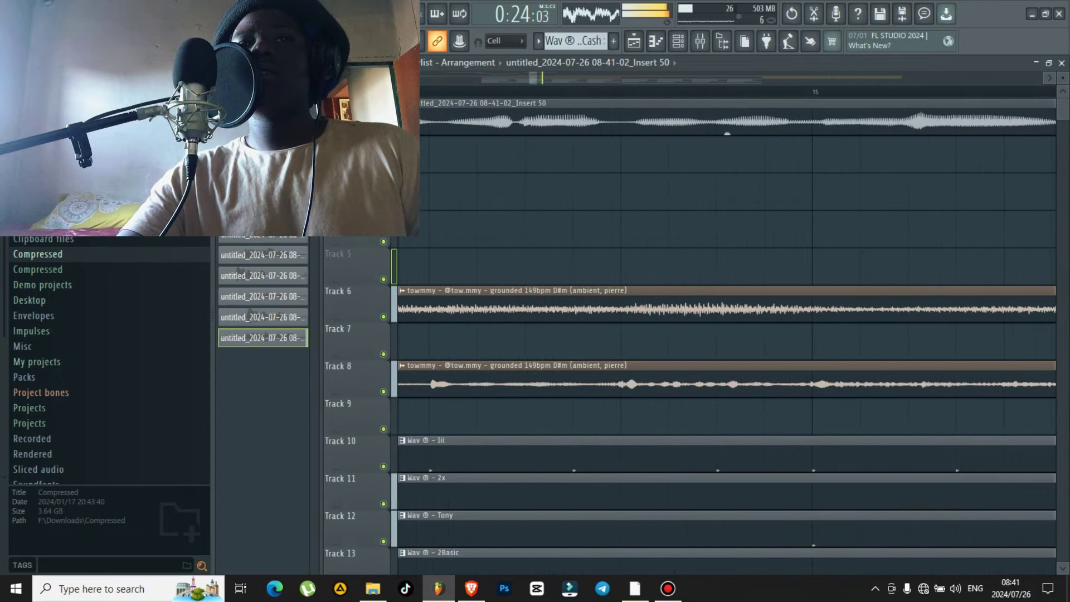
pyautogui.scroll(-4, 669, 120)
pyautogui.scroll(4, 845, 120)
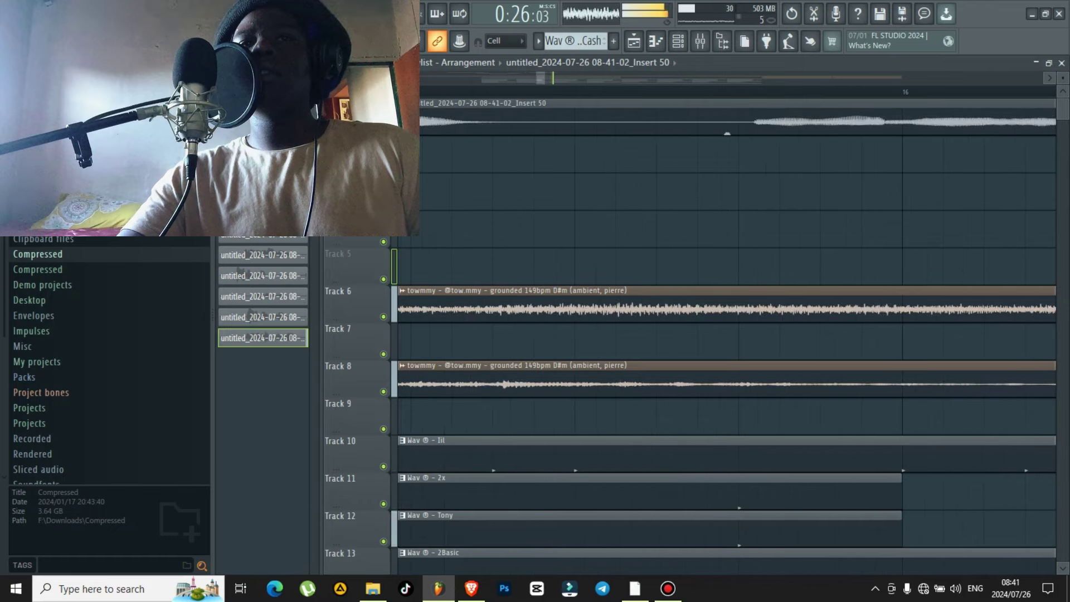
pyautogui.scroll(-4, 734, 120)
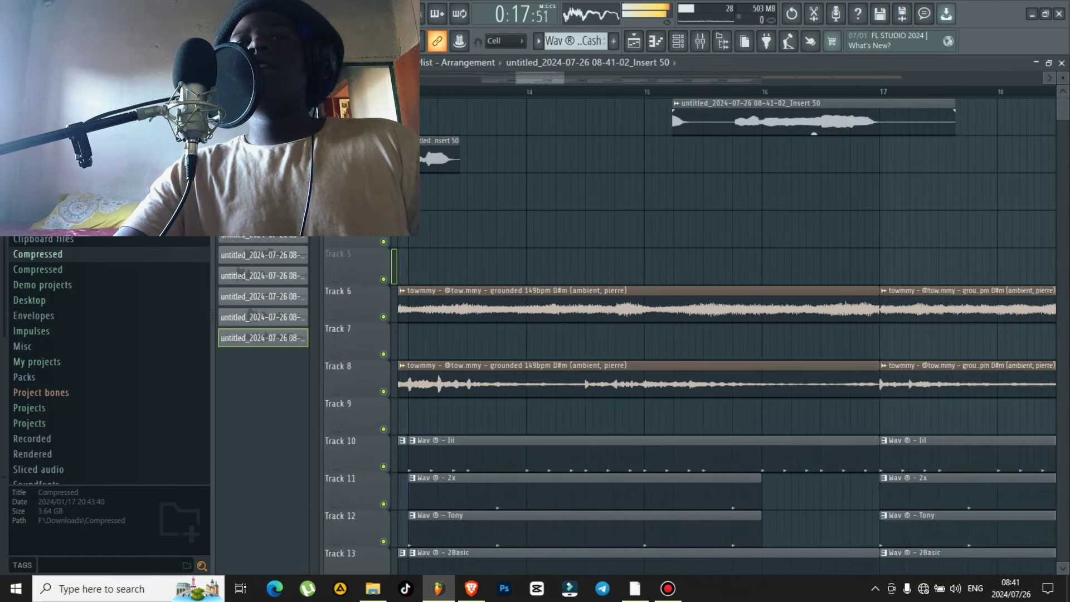
pyautogui.scroll(-1, 540, 120)
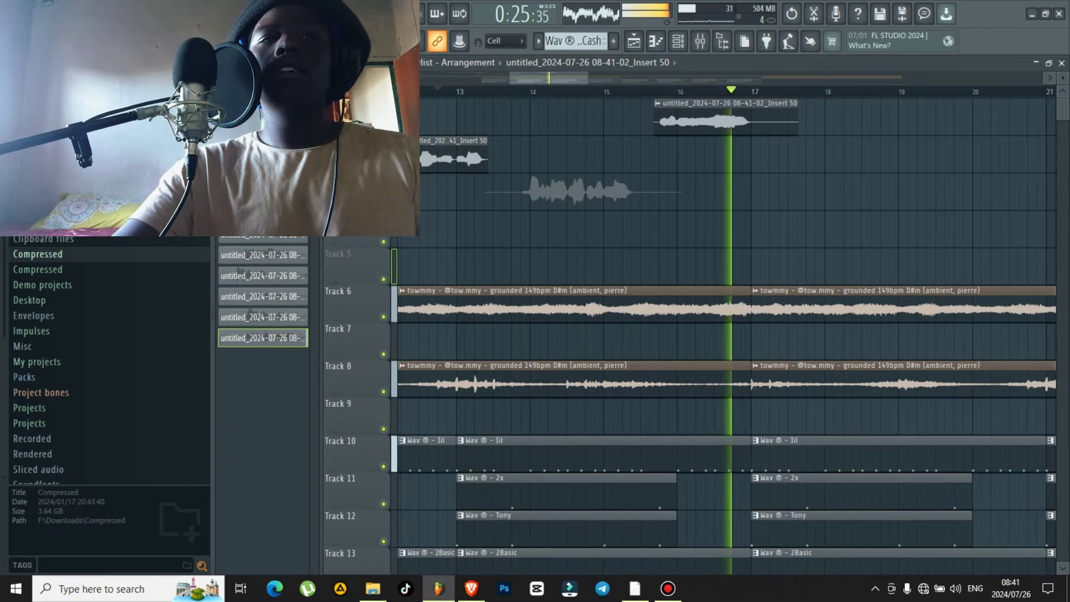
# - Route the vocal clip recorded at bar 14 to mixer track 13 and close the mixer
pyautogui.press('F9')
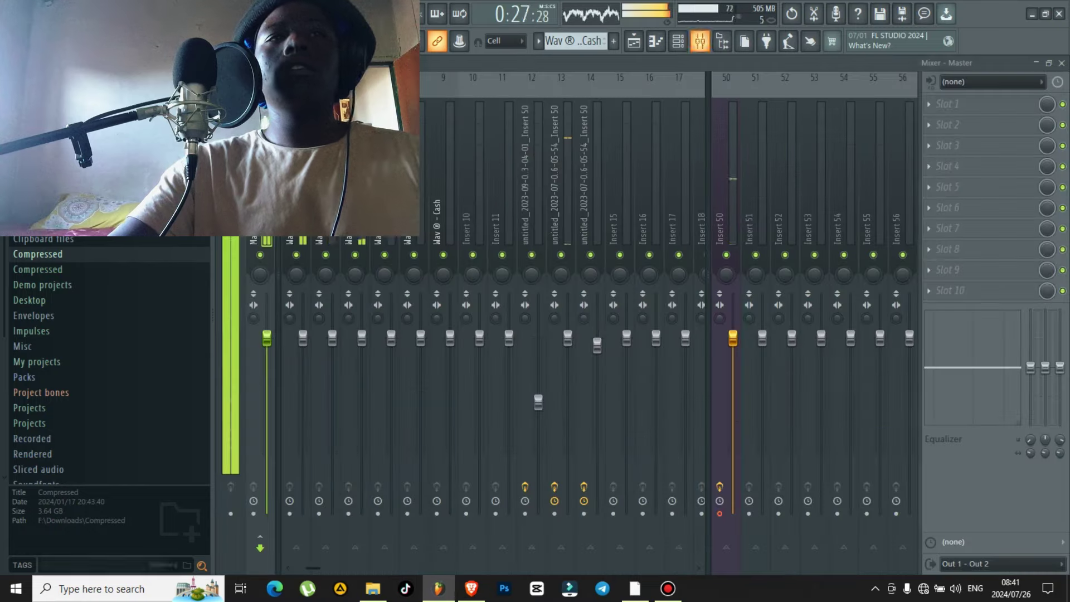
pyautogui.rightClick(561, 206)
pyautogui.moveTo(658, 225)
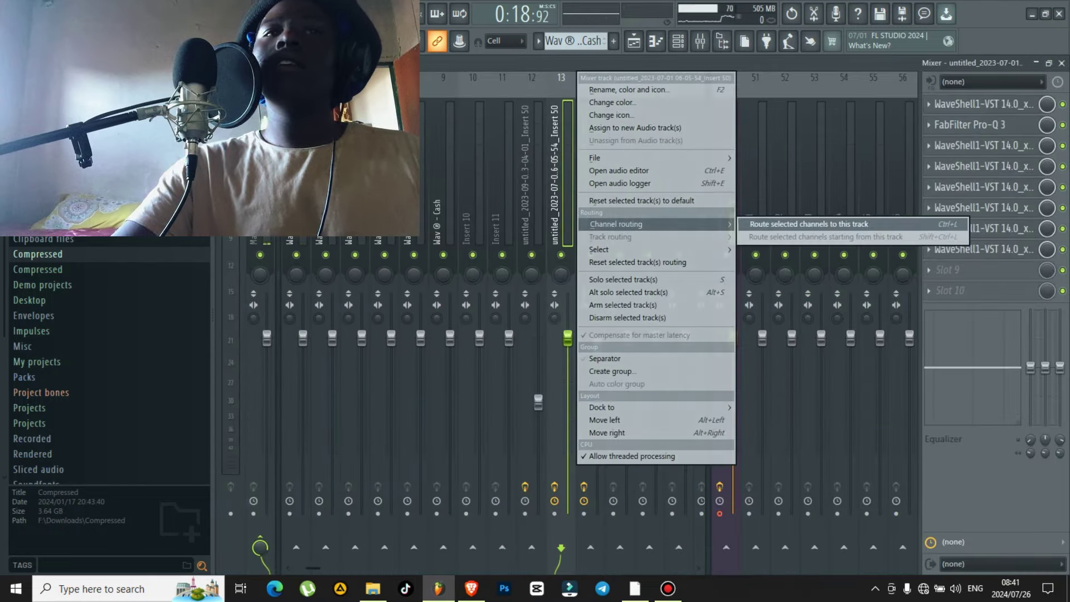
pyautogui.click(808, 224)
pyautogui.press('F9')
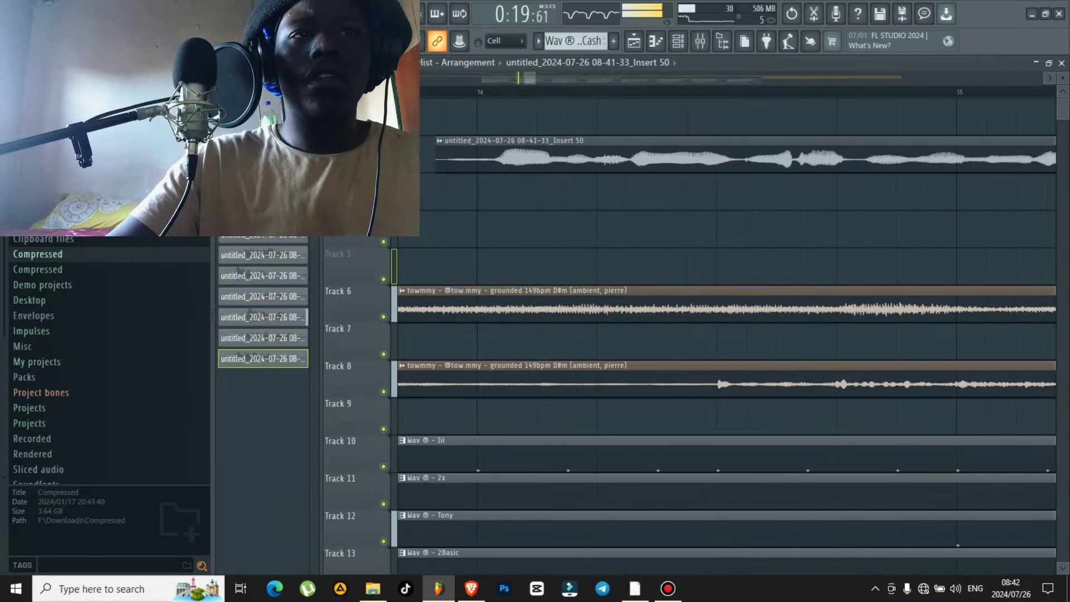
# - Play back the vocals and move the clip near bar 16 from the first track down to the second
pyautogui.press('space')
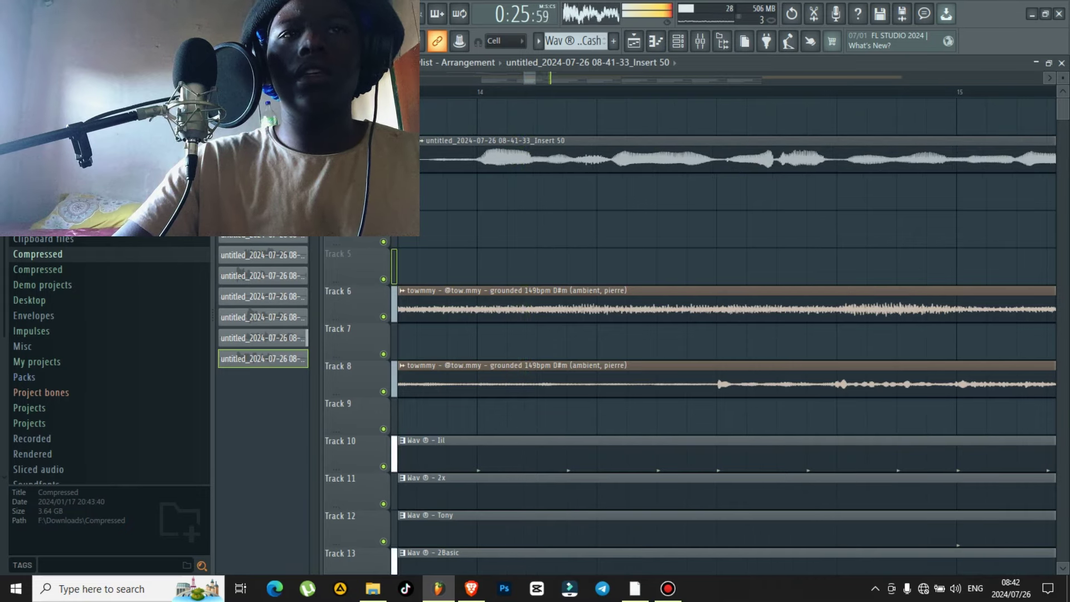
pyautogui.scroll(-6, 548, 159)
pyautogui.moveTo(741, 118); pyautogui.dragTo(741, 156)
pyautogui.press('space')
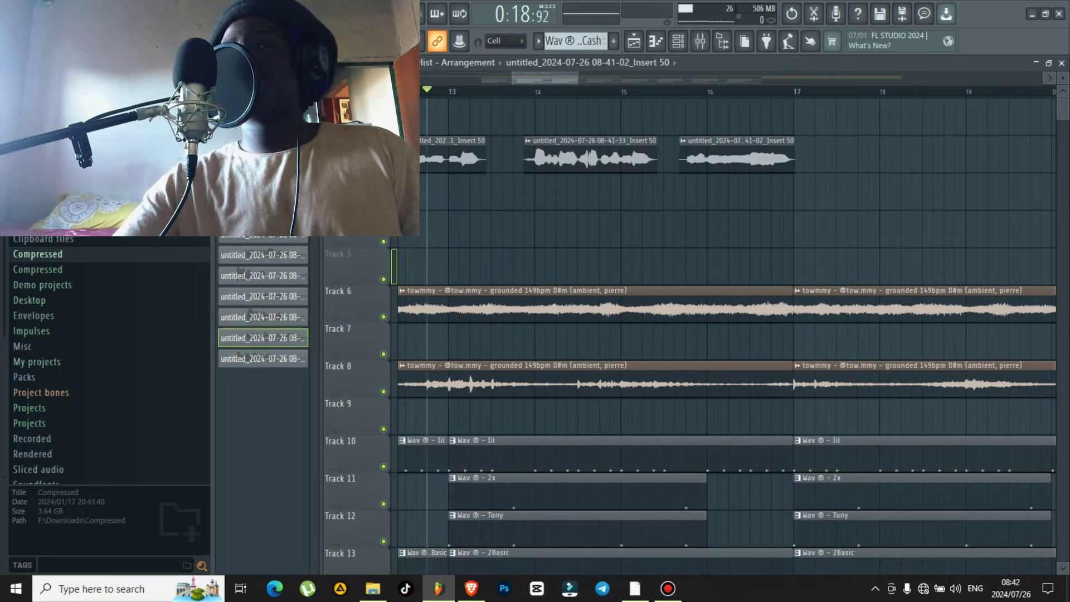
# - Duplicate the five vocal clips between bars 8 and 17, placing the copies from about bar 17, one track higher
pyautogui.scroll(-5, 690, 157)
pyautogui.click(512, 90)
pyautogui.press('space')
pyautogui.moveTo(601, 154)
pyautogui.mouseDown()
pyautogui.moveTo(758, 161)
pyautogui.moveTo(533, 192)
pyautogui.moveTo(771, 158)
pyautogui.moveTo(738, 158)
pyautogui.moveTo(729, 122)
pyautogui.mouseUp()
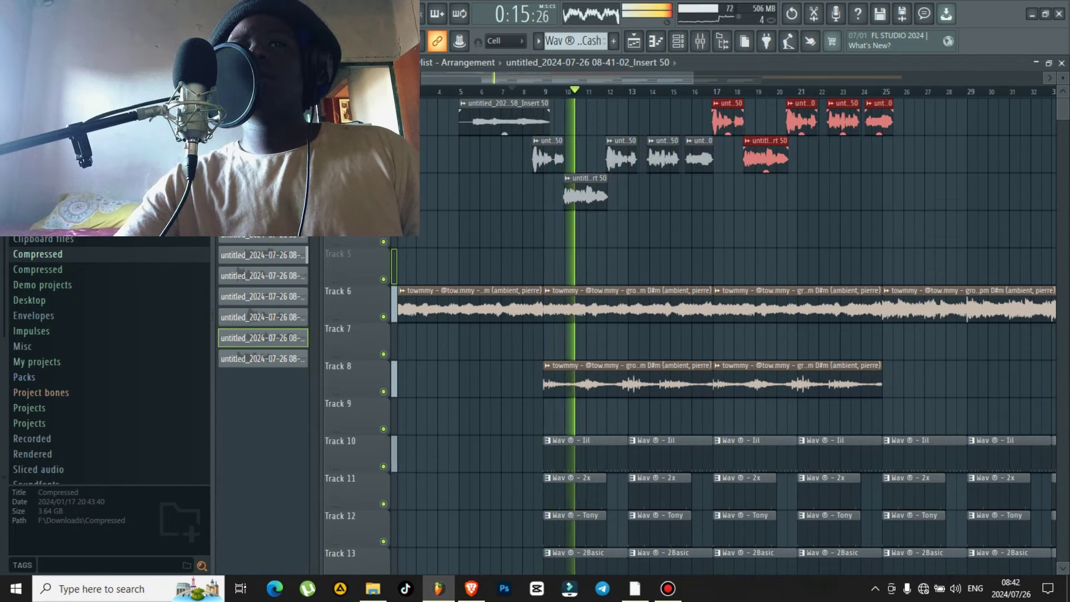
# - Insert a new playlist track above the beat and record two vocal takes around bars 8 to 10 on tracks 4 and 5
pyautogui.scroll(3, 517, 168)
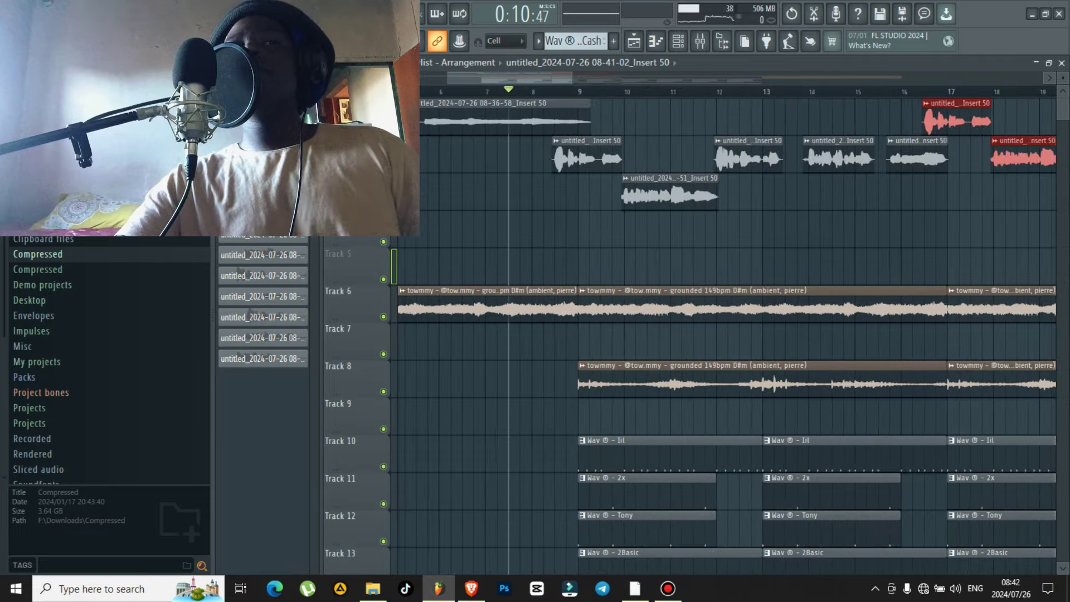
pyautogui.rightClick(372, 228)
pyautogui.click(400, 500)
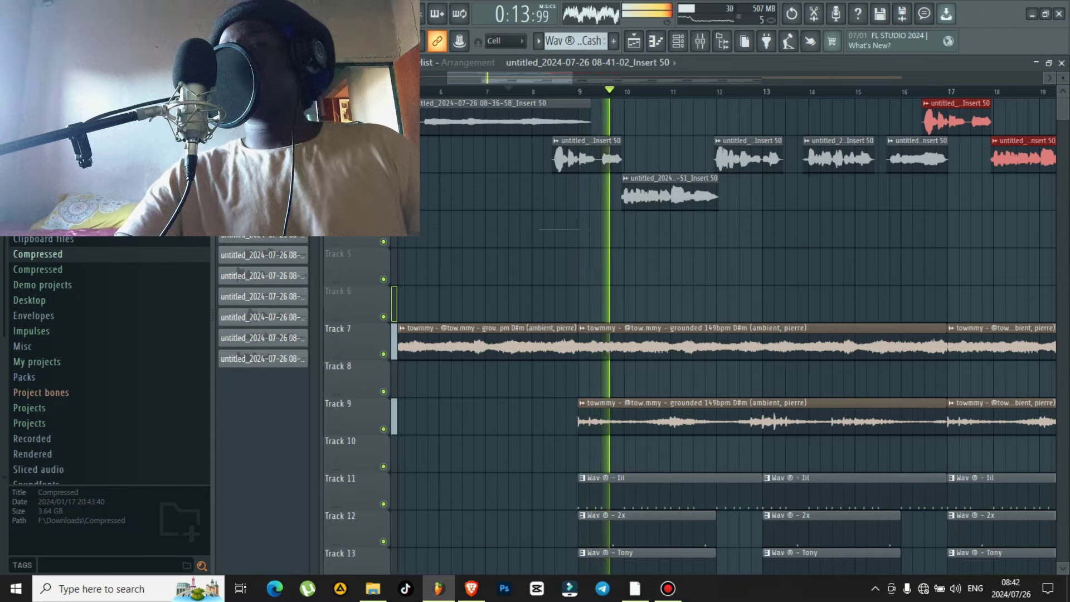
pyautogui.press('space')
pyautogui.press('space')
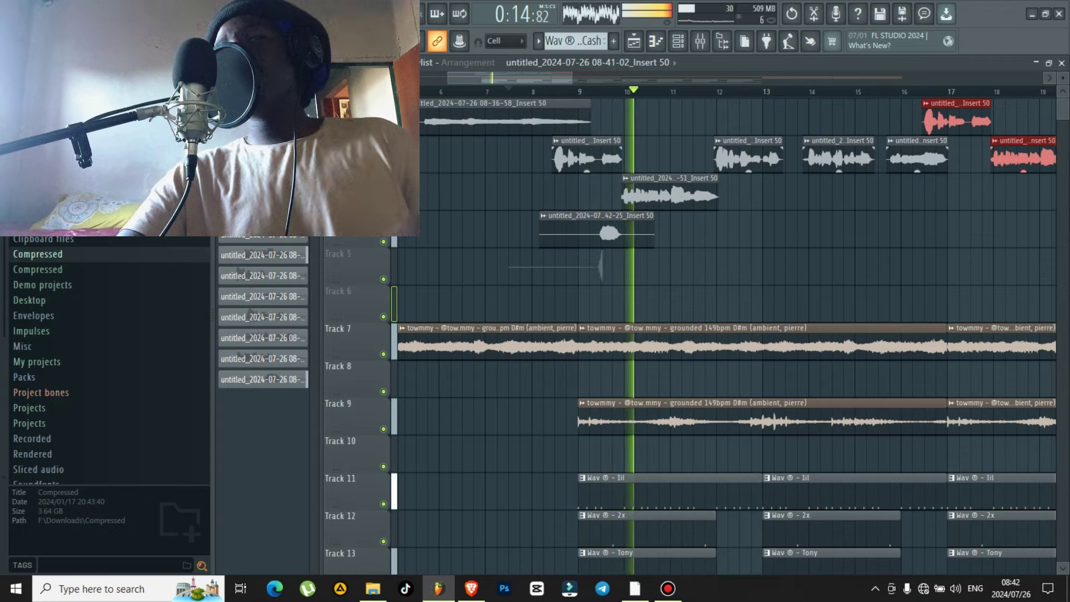
pyautogui.press('space')
# - Align the track 5 take with the track 4 take just before bar 10, trying a cut through both and undoing it
pyautogui.scroll(10, 603, 267)
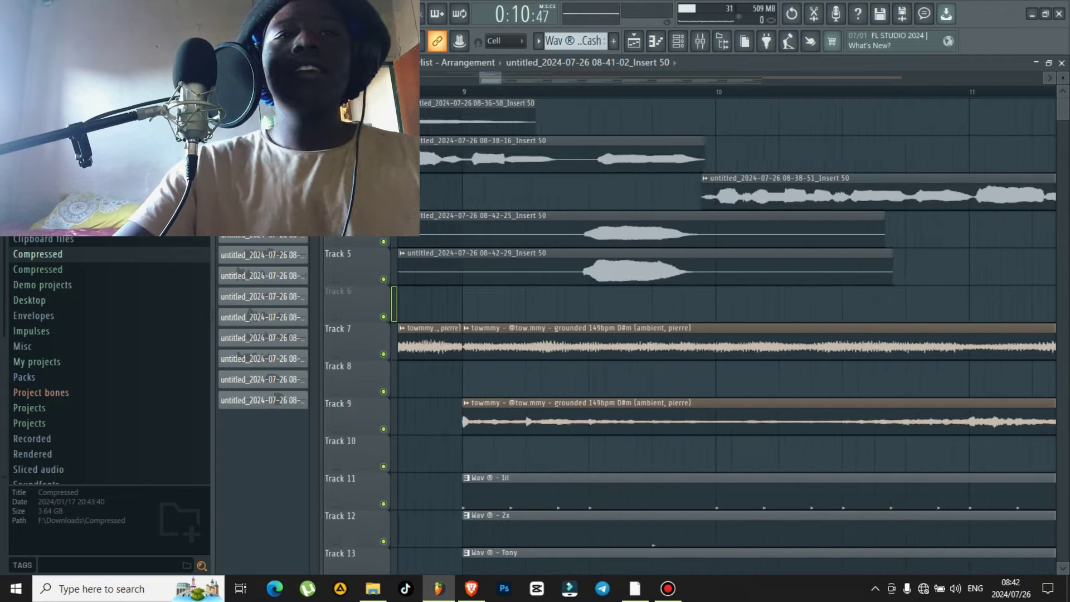
pyautogui.click(608, 233)
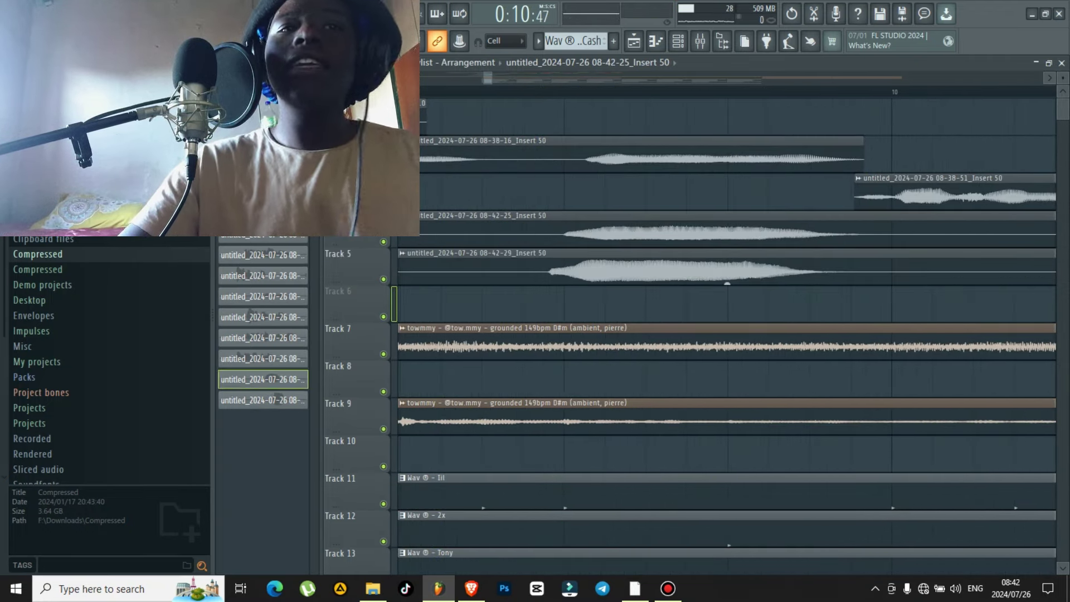
pyautogui.moveTo(608, 270); pyautogui.dragTo(623, 270)
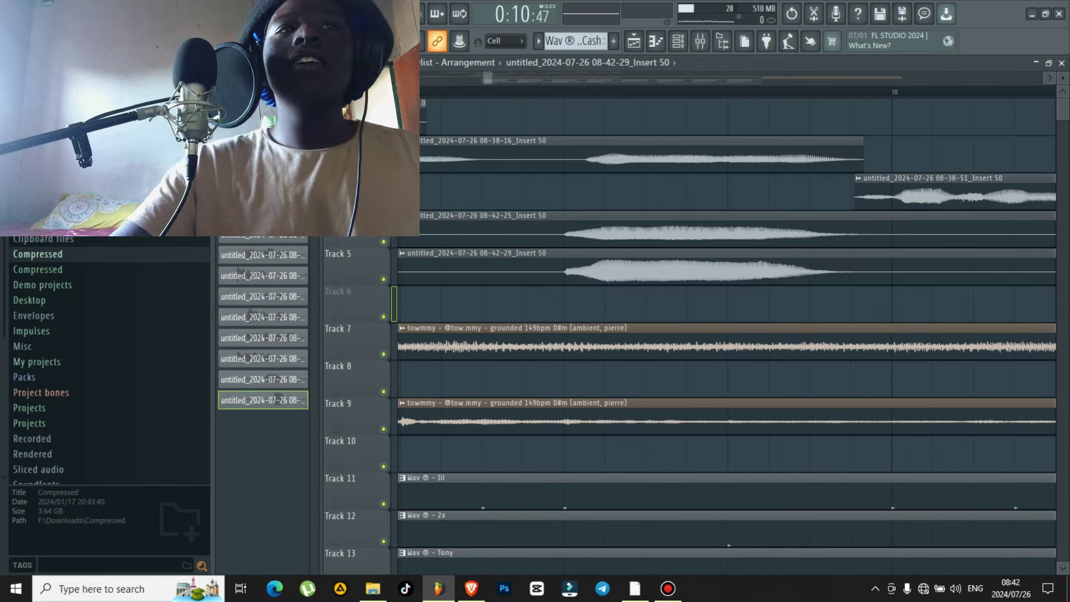
pyautogui.moveTo(523, 291); pyautogui.dragTo(523, 219)
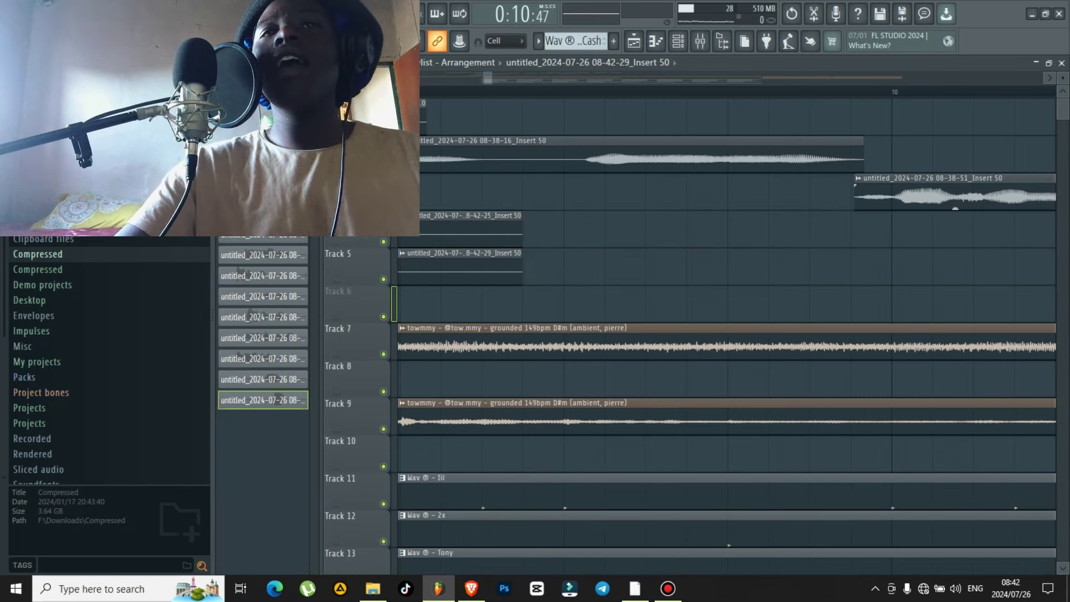
pyautogui.hotkey('ctrl', 'z')
# - Play back the stacked takes, mute tracks 4 and 5 for recording, and insert one more playlist track above the beat
pyautogui.press('space')
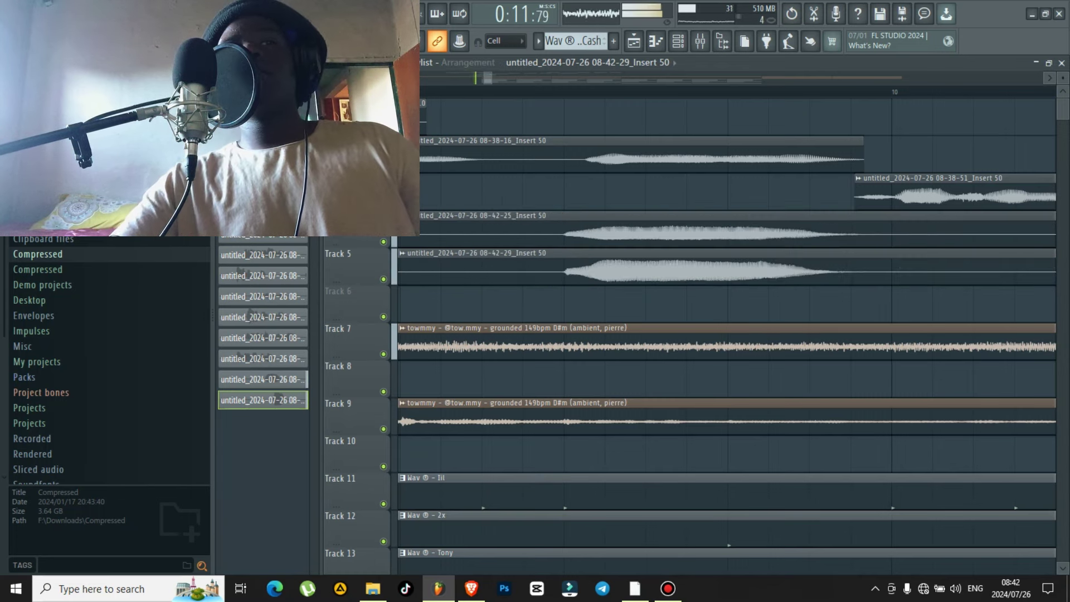
pyautogui.click(384, 242)
pyautogui.click(383, 279)
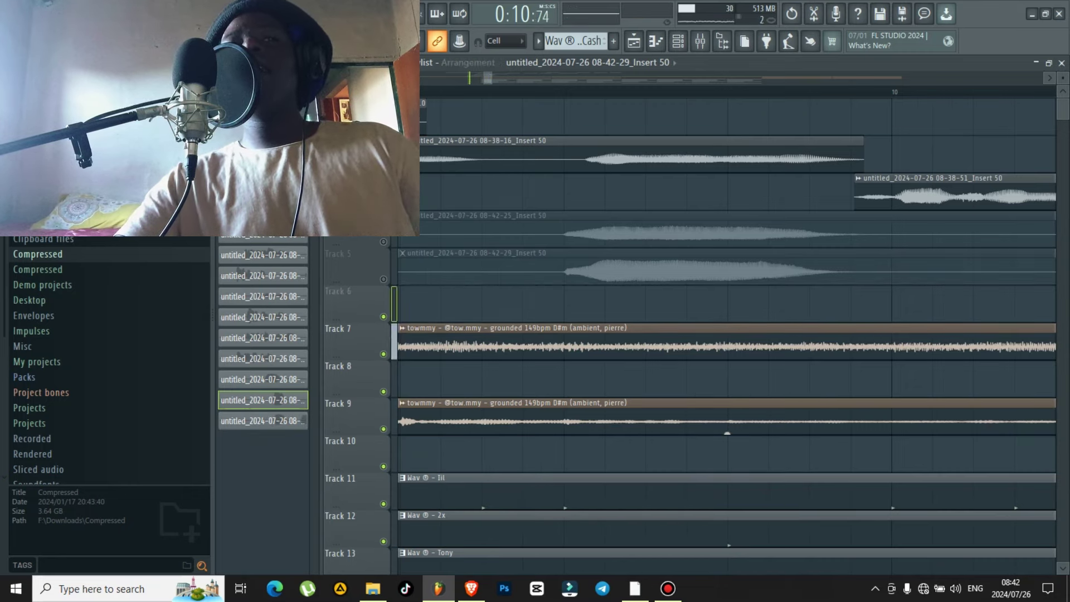
pyautogui.rightClick(367, 563)
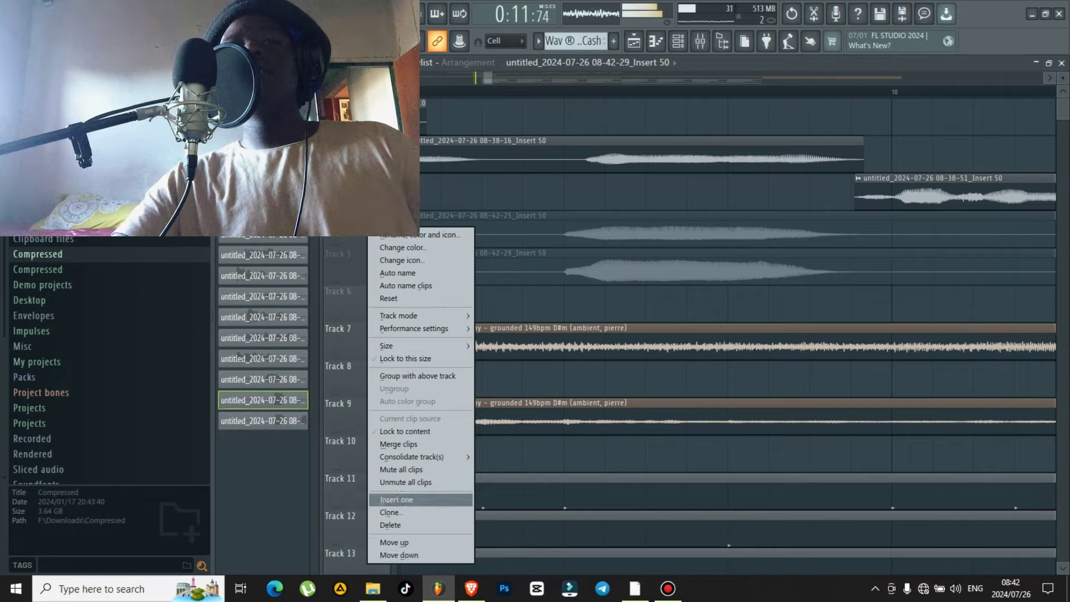
pyautogui.click(397, 500)
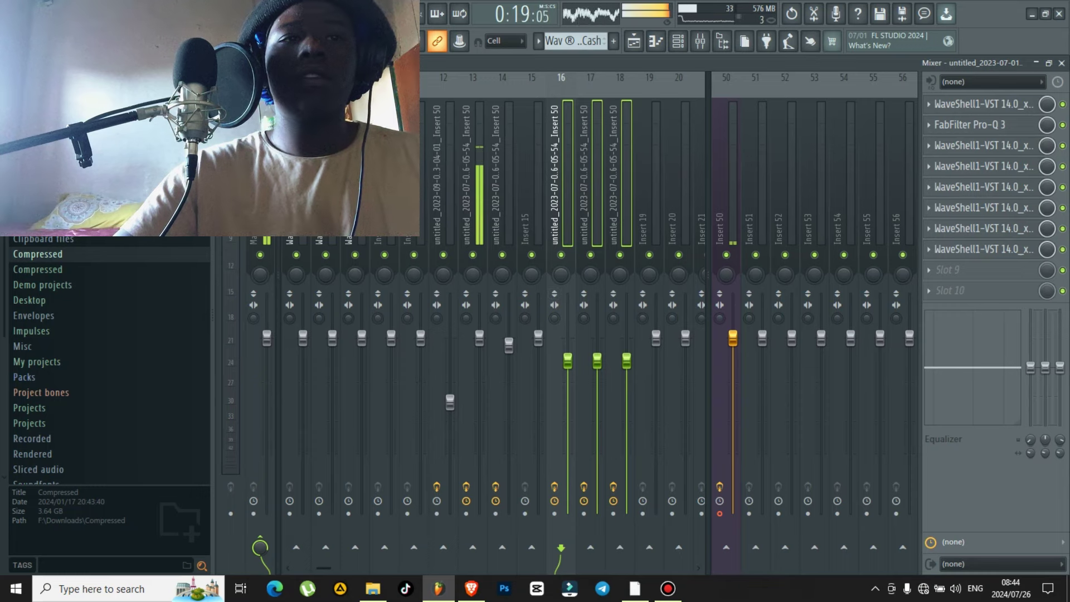
# - Reset the volume faders of mixer tracks 16, 17 and 18 to their default level and return to the playlist
pyautogui.rightClick(568, 358)
pyautogui.click(588, 353)
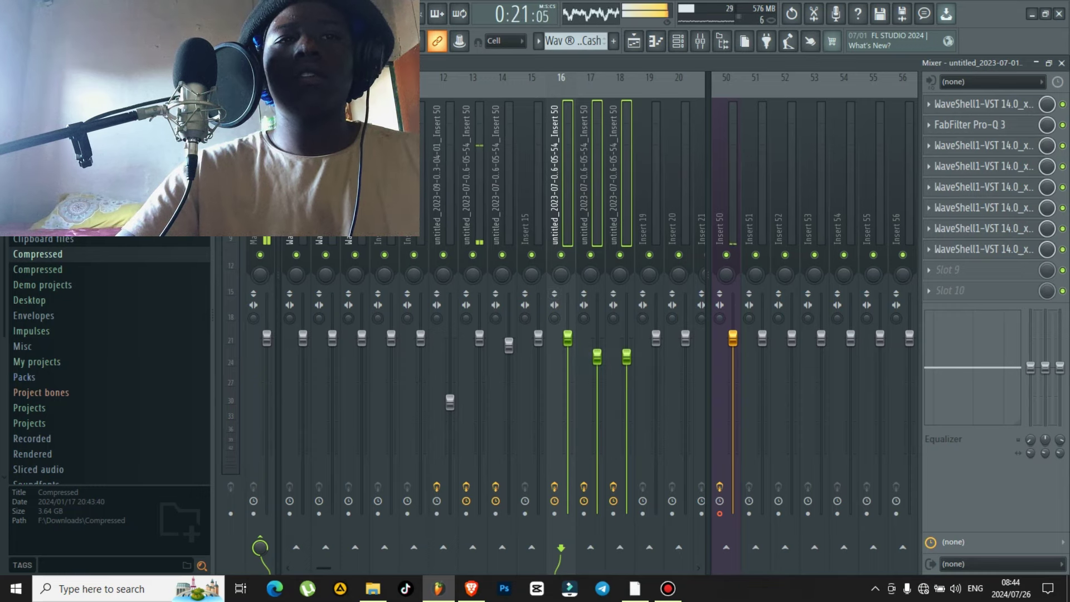
pyautogui.rightClick(597, 357)
pyautogui.click(617, 351)
pyautogui.rightClick(627, 357)
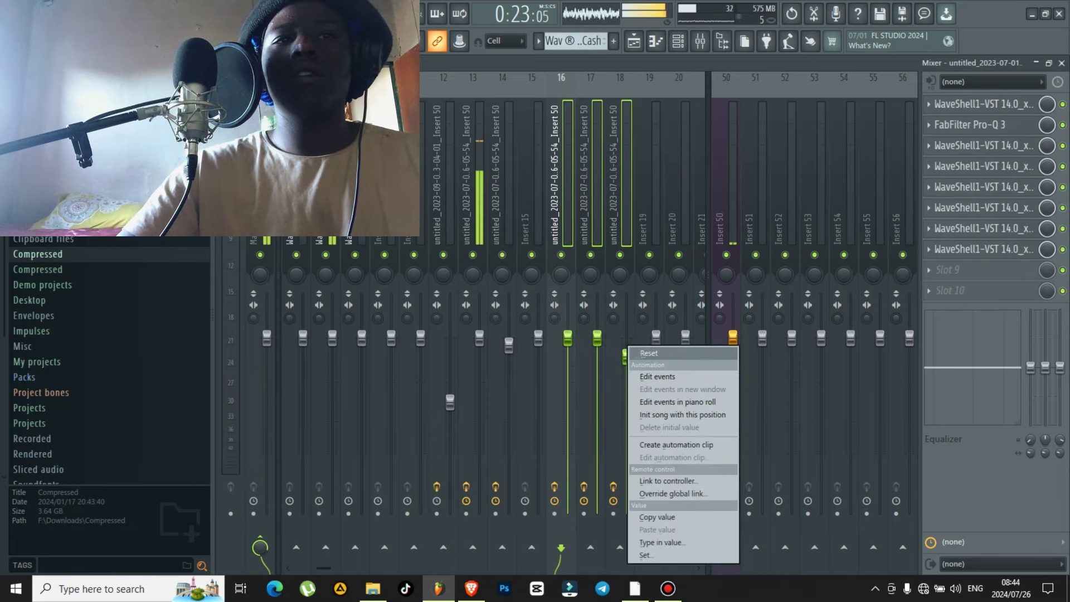
pyautogui.click(647, 353)
pyautogui.click(634, 41)
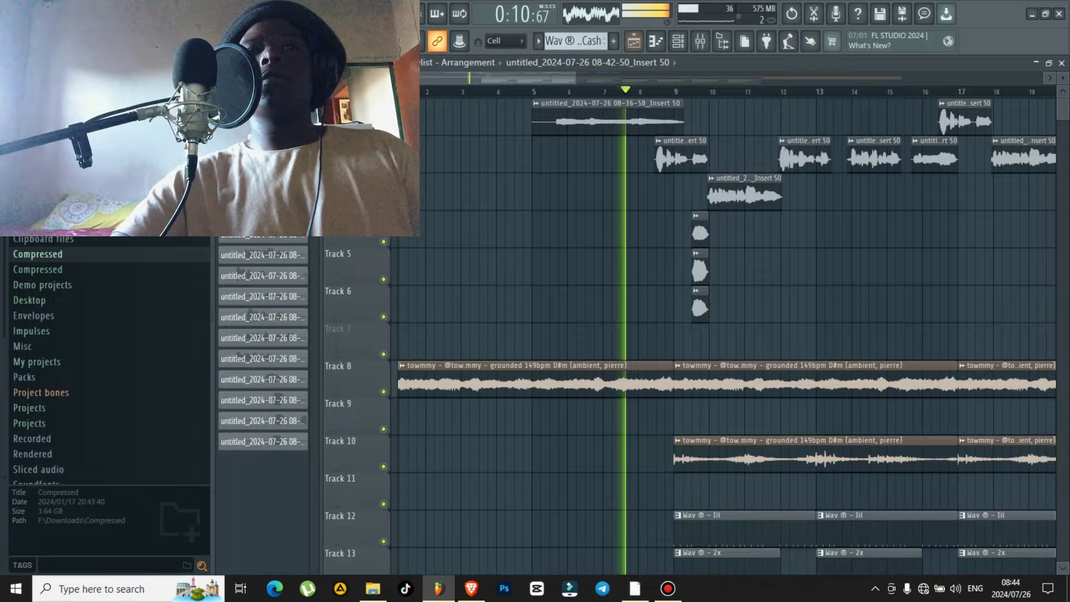
# - Listen to the stacked takes before bar 10, soloing track 4 and restoring all the tracks
pyautogui.scroll(-4, 727, 335)
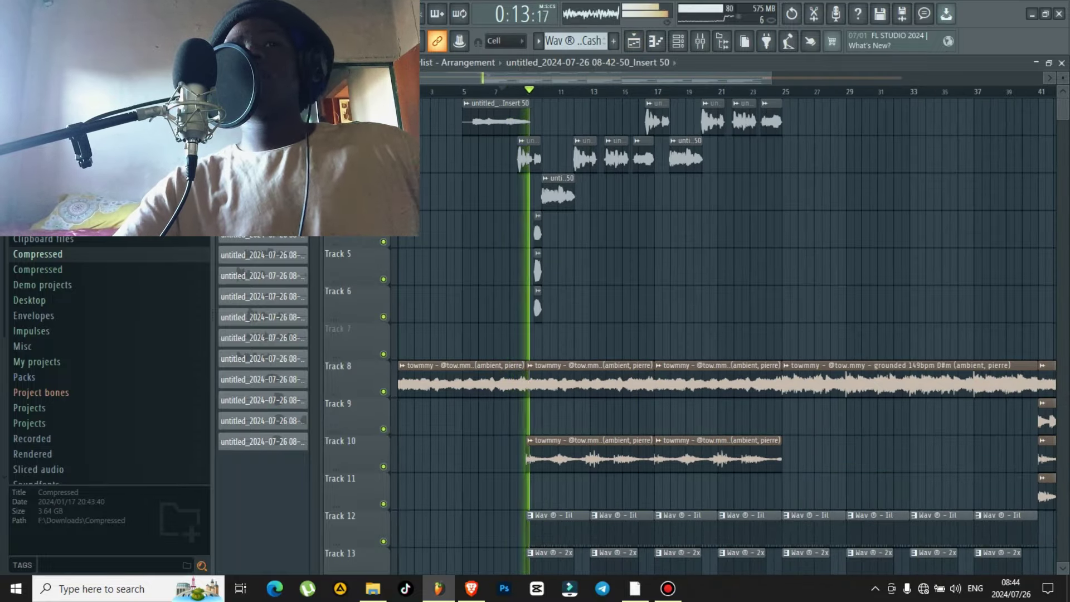
pyautogui.scroll(3, 586, 268)
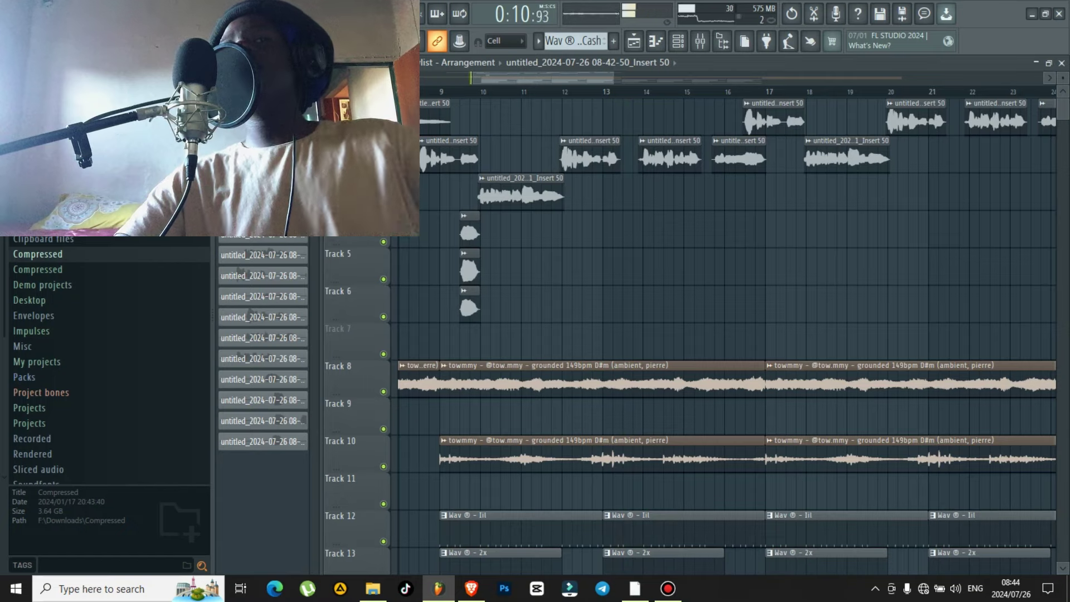
pyautogui.rightClick(384, 242)
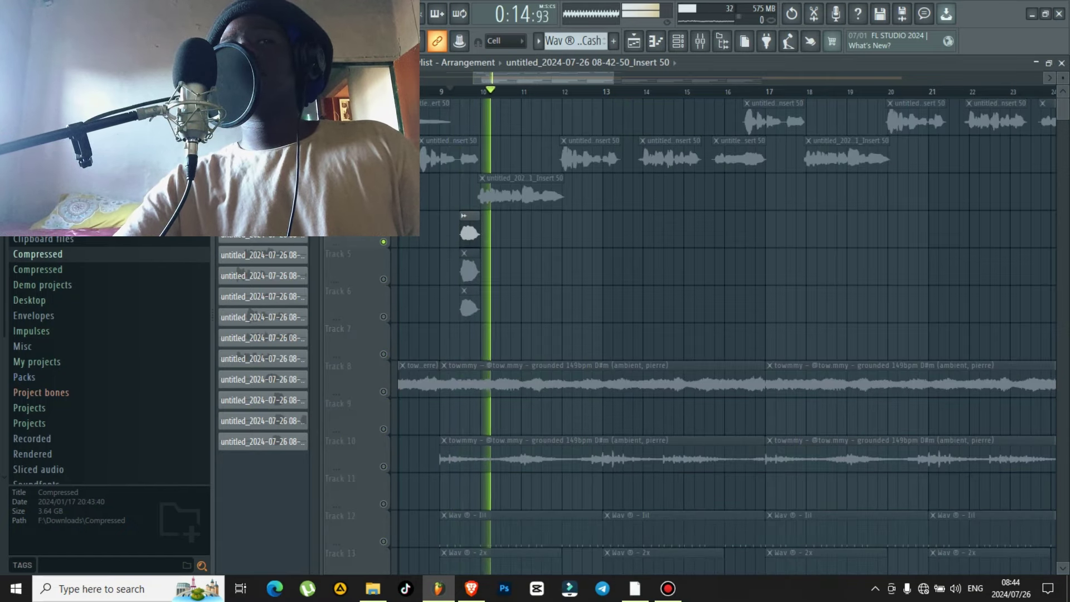
pyautogui.rightClick(383, 242)
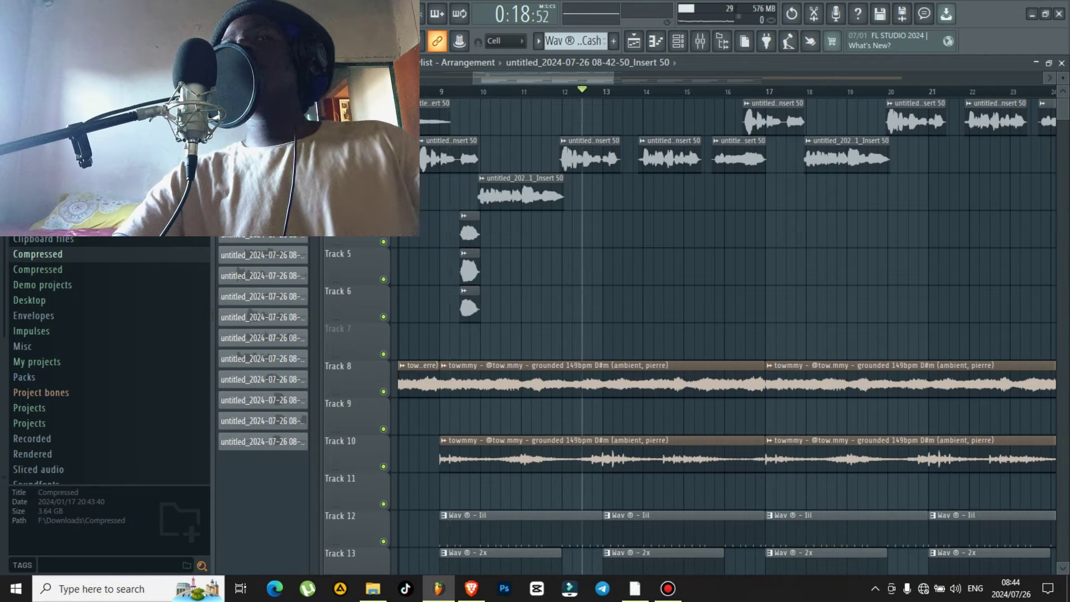
# - Record vocal takes of the phrase around bar 13, restarting from about bar 12 between attempts
pyautogui.scroll(5, 583, 91)
pyautogui.press('space')
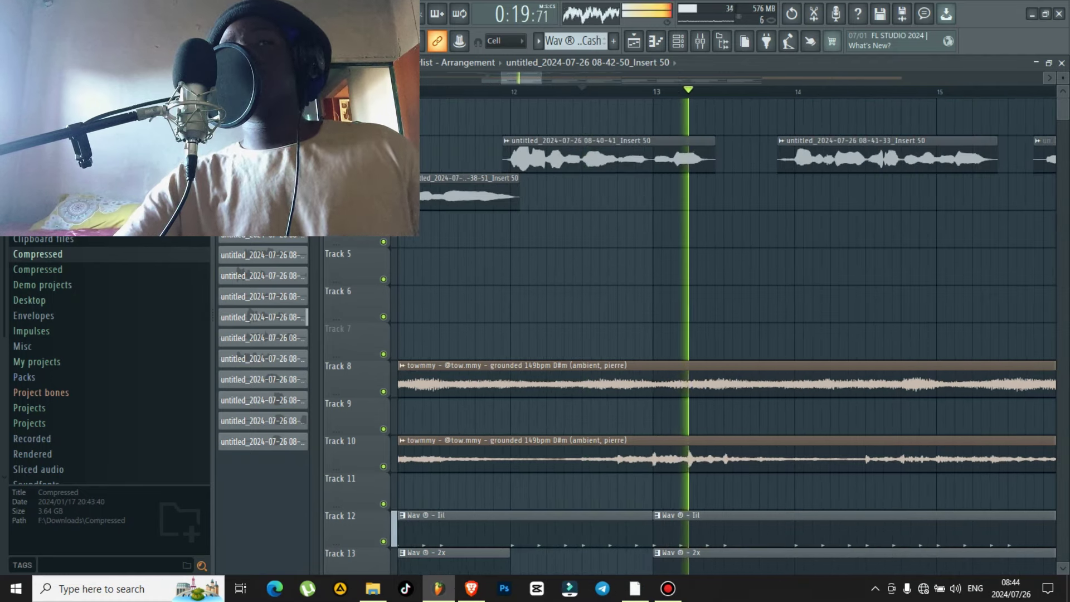
pyautogui.press('space')
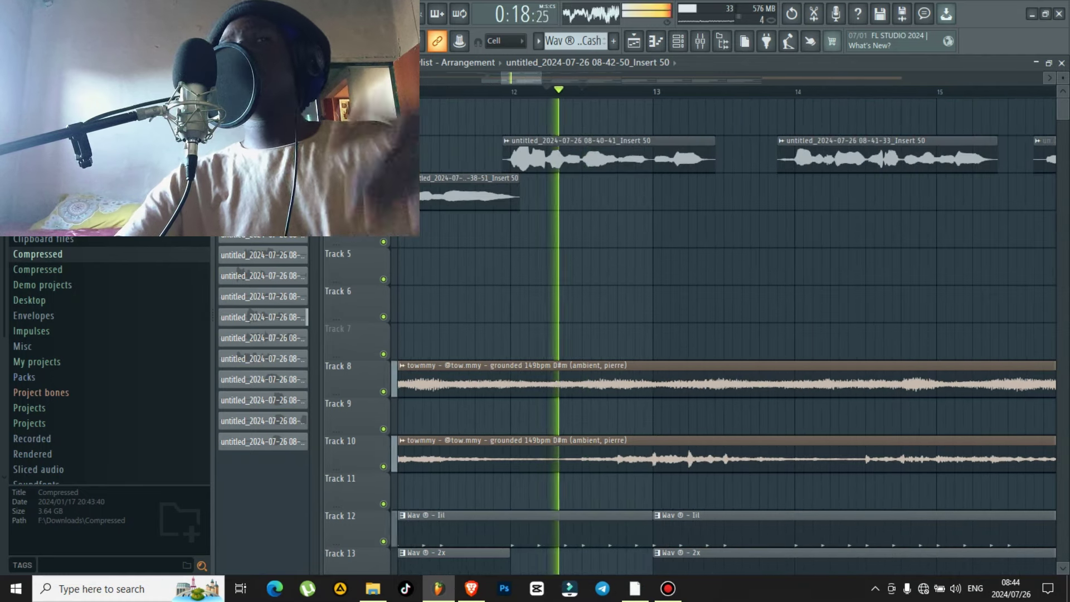
pyautogui.press('space')
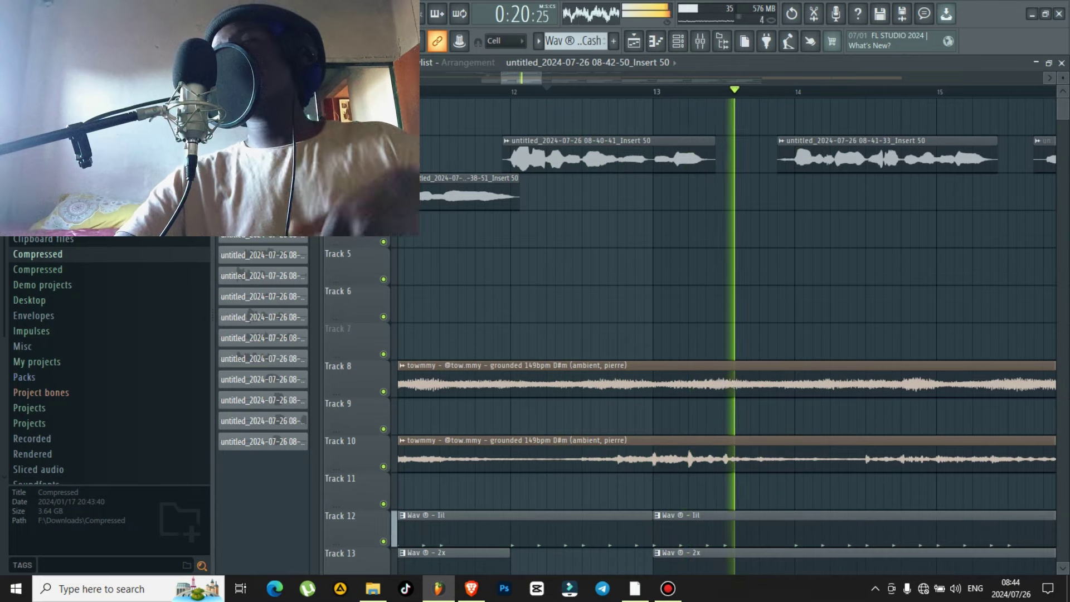
pyautogui.press('space')
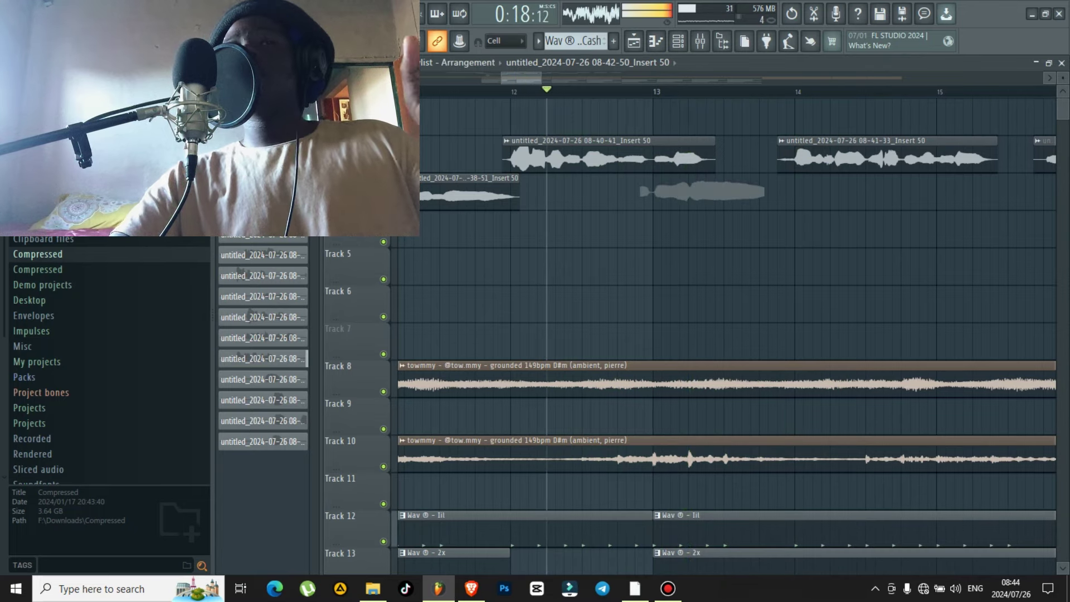
pyautogui.press('space')
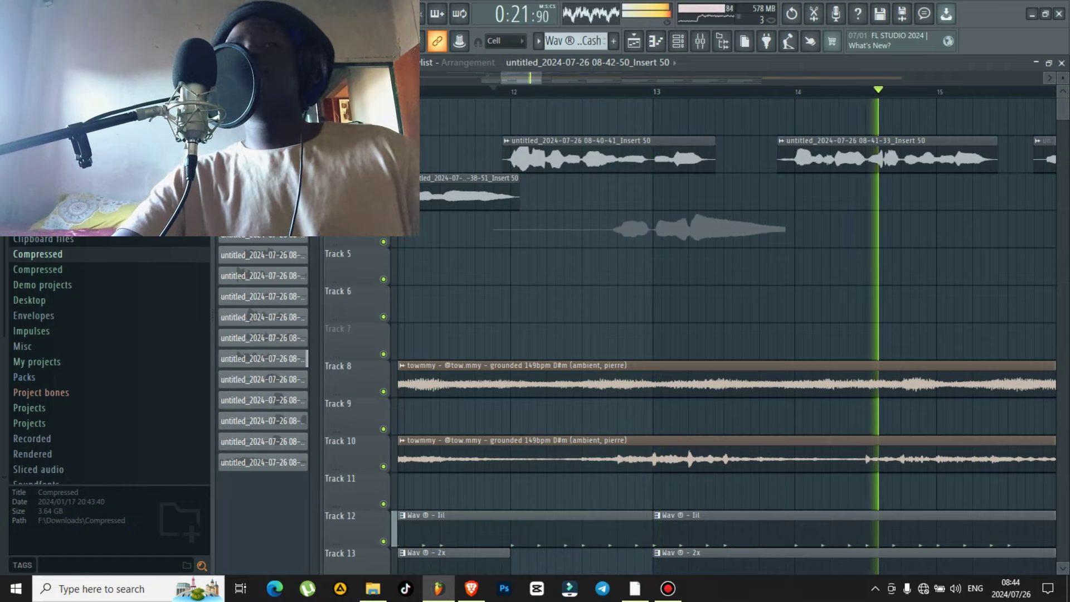
pyautogui.press('space')
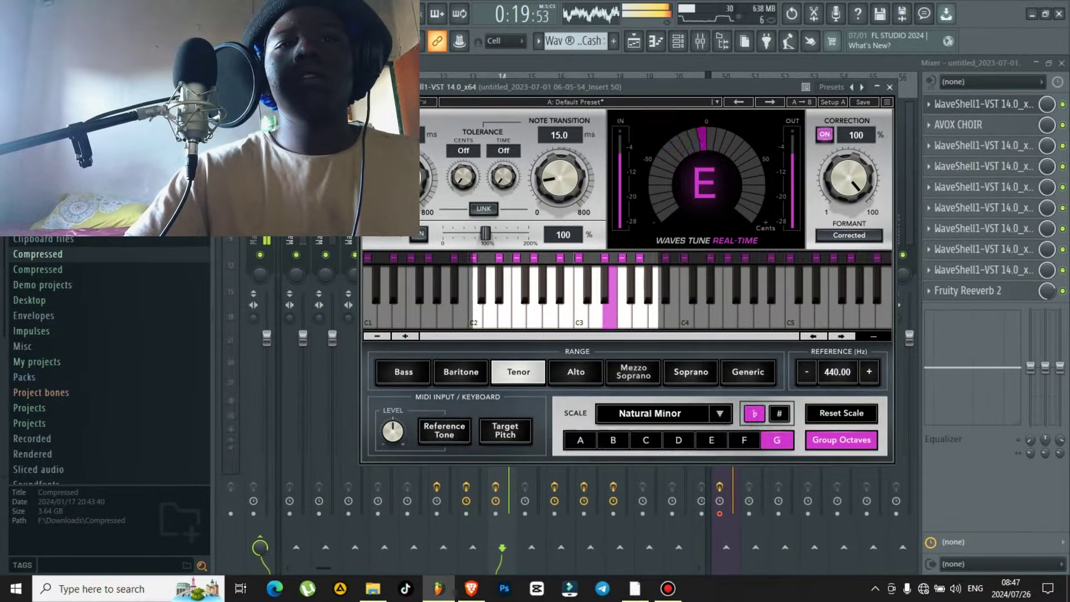
# - Close Waves Tune Real-Time, return to the playlist and set the playback position just before bar 14
pyautogui.click(890, 87)
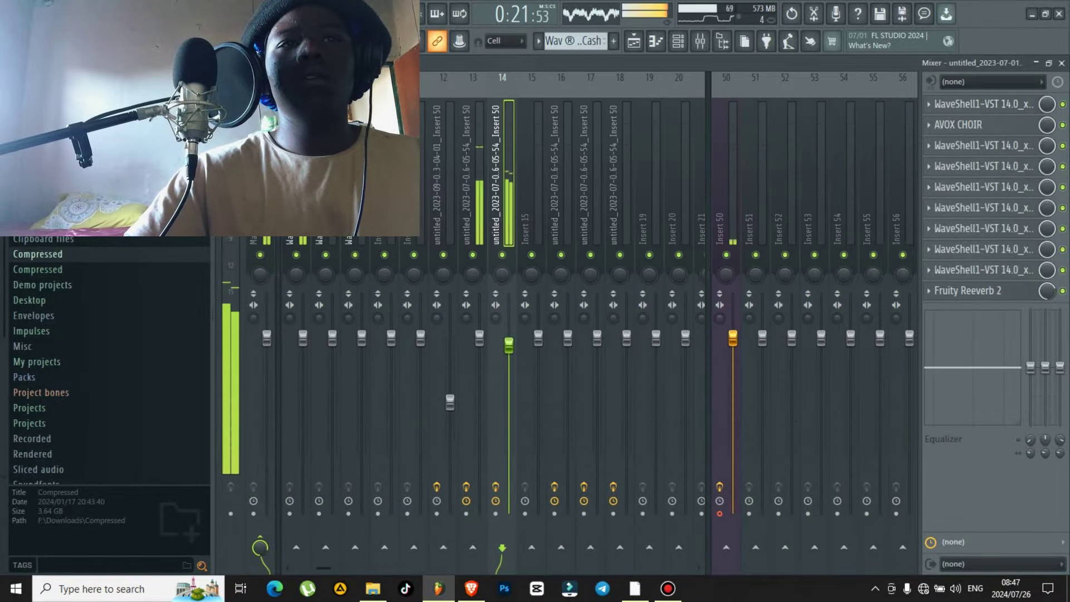
pyautogui.click(634, 42)
pyautogui.scroll(-2, 580, 223)
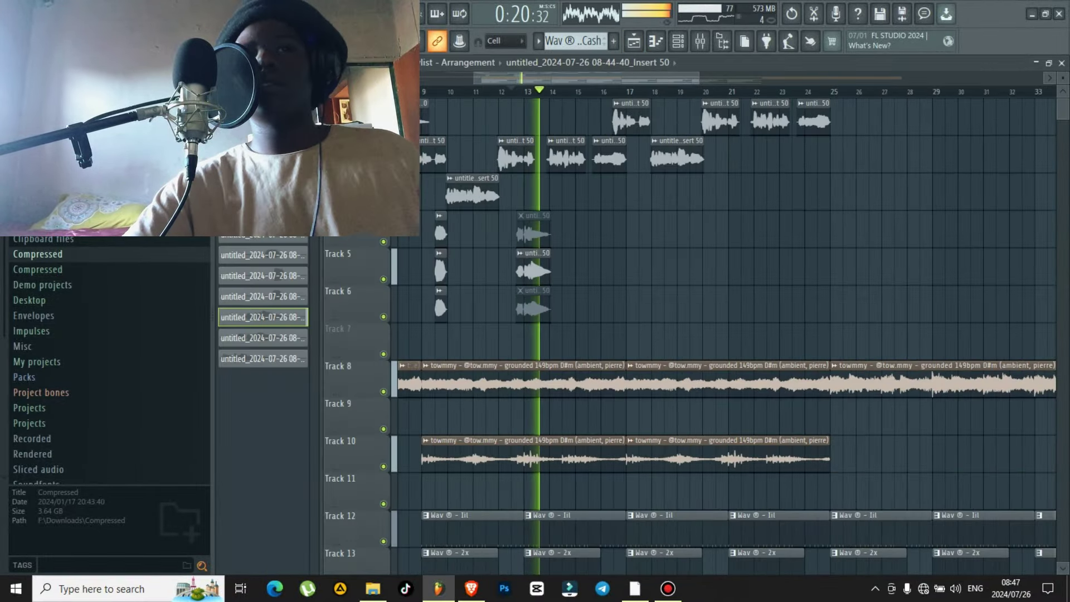
pyautogui.scroll(4, 597, 223)
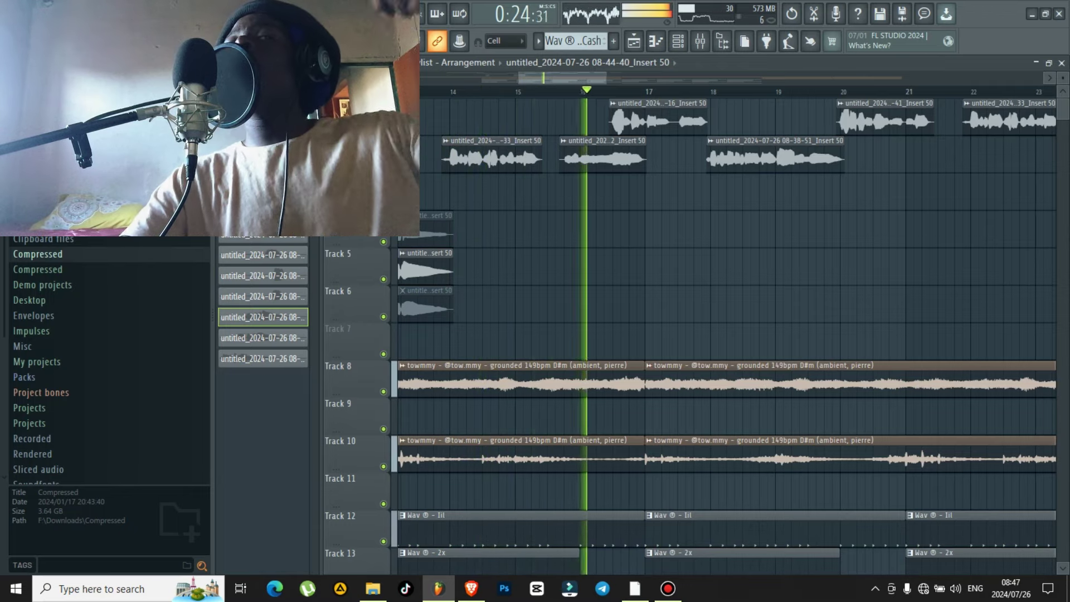
pyautogui.click(439, 91)
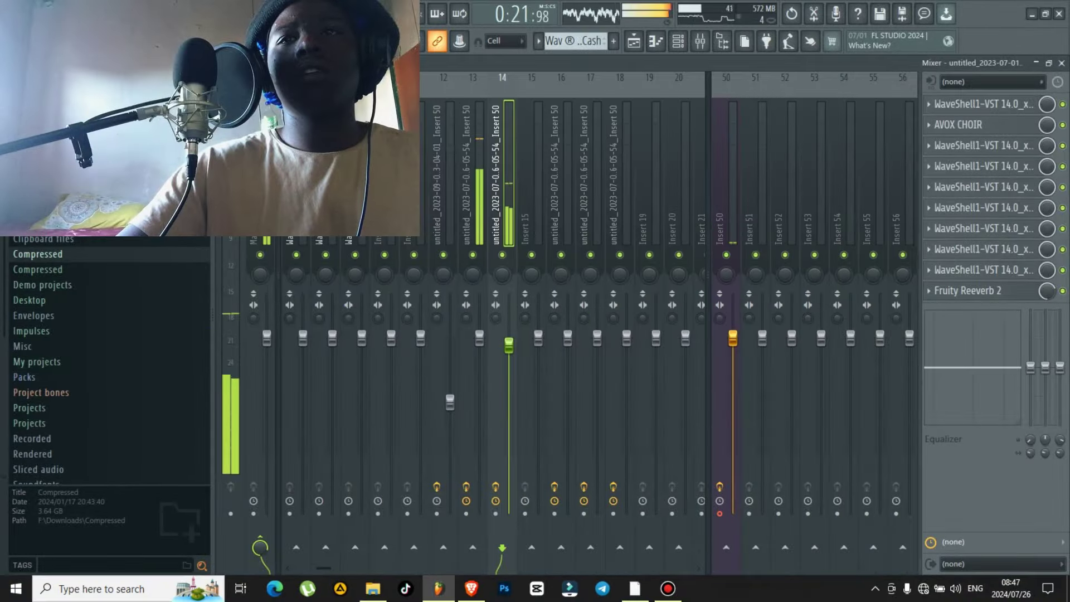
# - Close the mixer and duplicate the seven vocal clips on tracks 4 to 6 between bars 9 and 16, placing the copies from about bar 17
pyautogui.click(1062, 63)
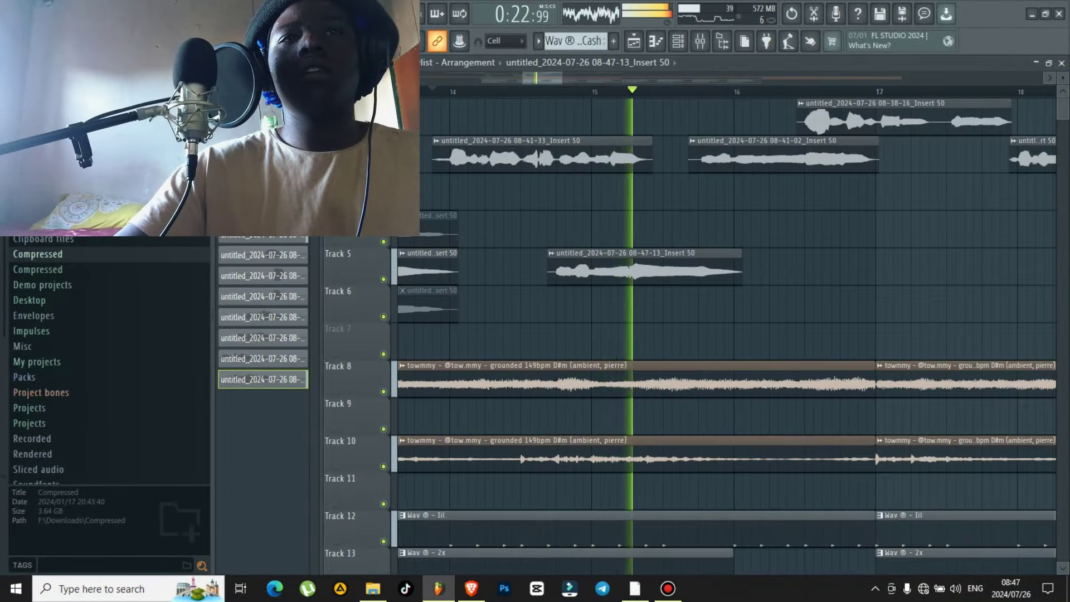
pyautogui.scroll(-4, 645, 268)
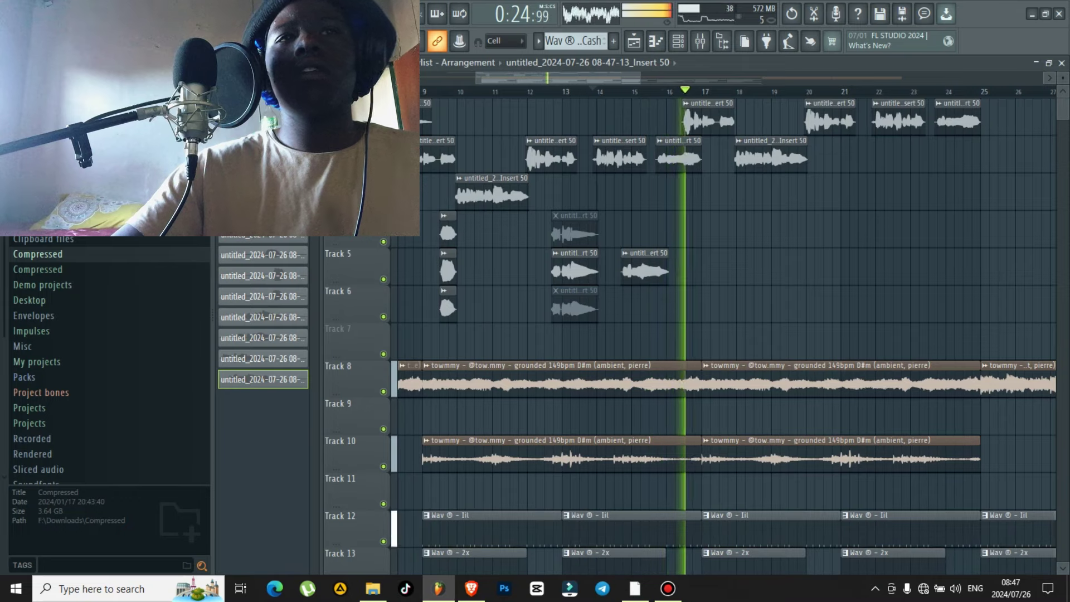
pyautogui.scroll(-2, 605, 267)
pyautogui.press('space')
pyautogui.moveTo(706, 211); pyautogui.dragTo(483, 323)
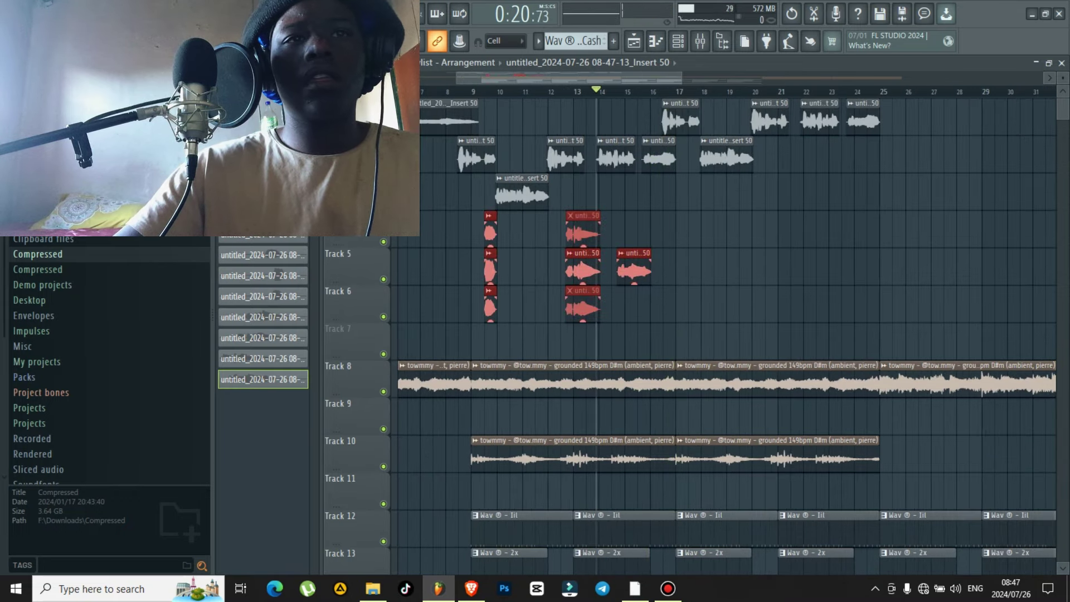
pyautogui.hotkey('ctrl', 'b')
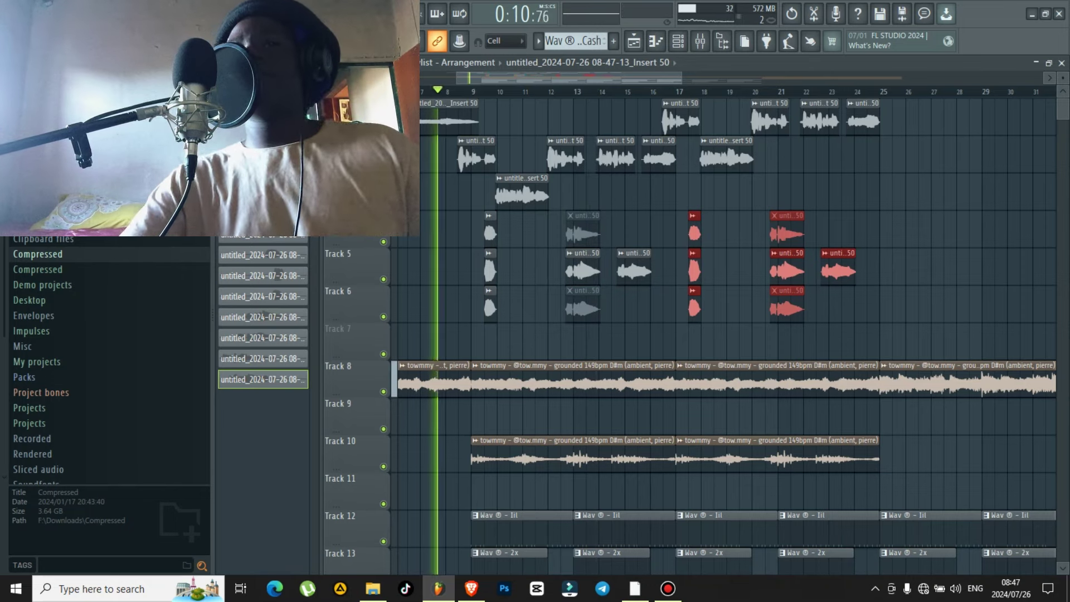
# - Deselect the copied vocal clips, reset the volume fader of mixer insert 14 to its default and return to the playlist
pyautogui.moveTo(955, 185); pyautogui.dragTo(893, 210)
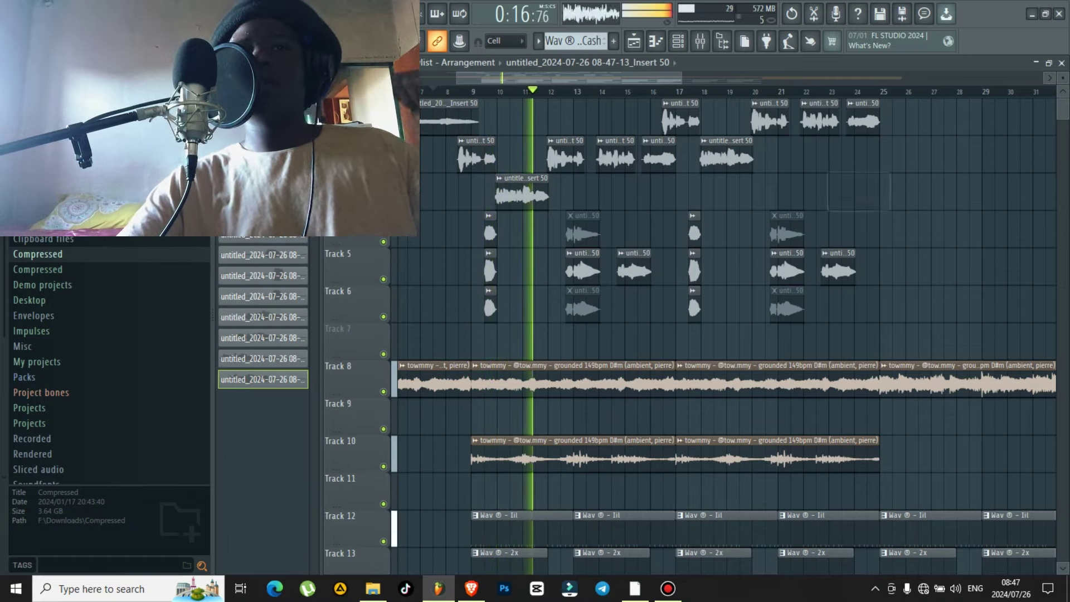
pyautogui.scroll(-2, 727, 336)
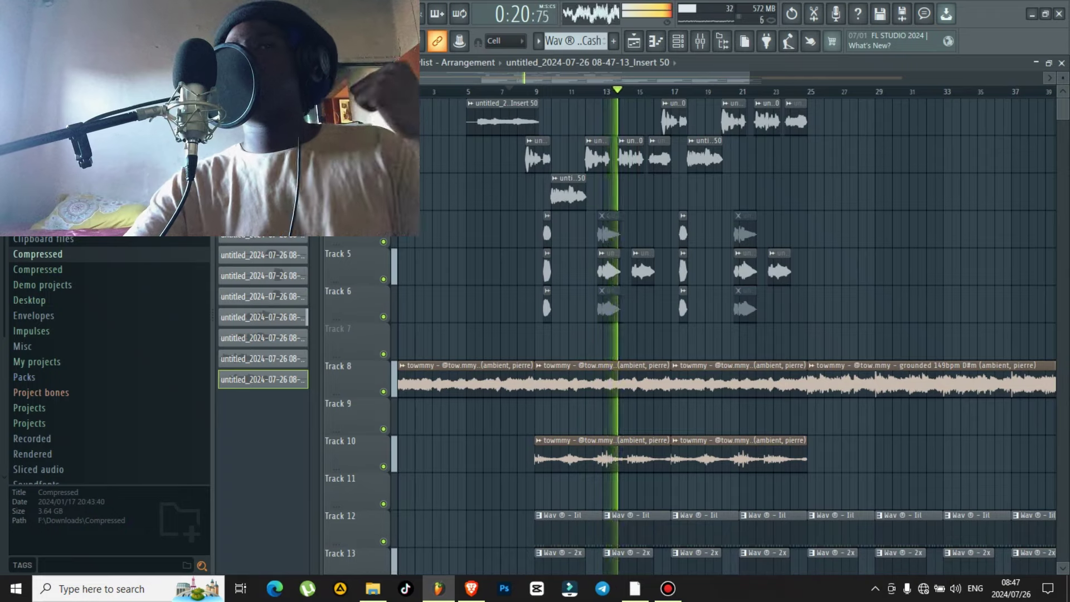
pyautogui.press('F9')
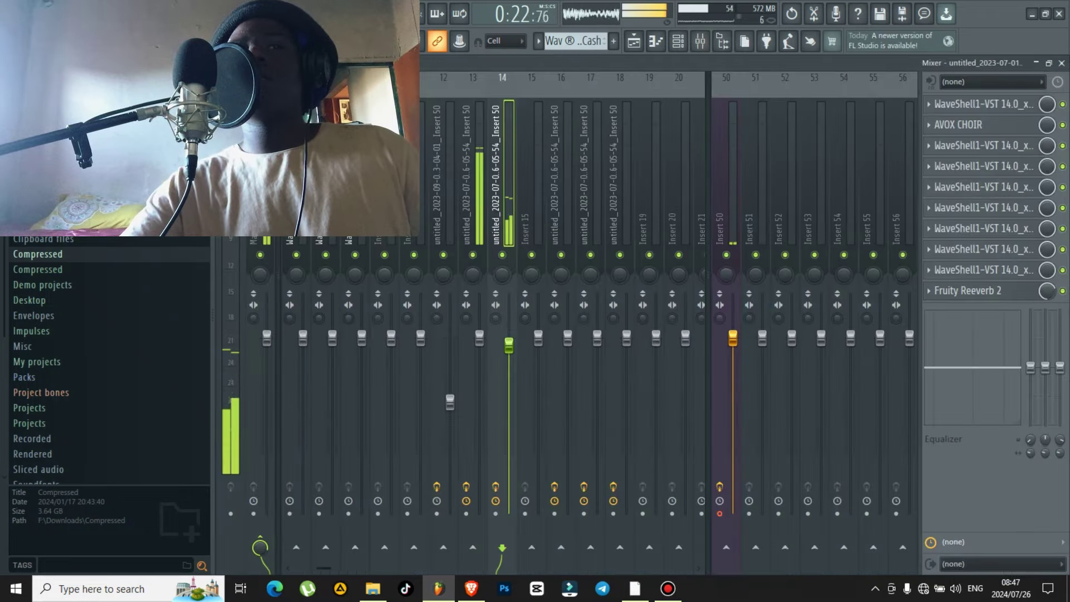
pyautogui.rightClick(509, 344)
pyautogui.click(535, 349)
pyautogui.click(633, 42)
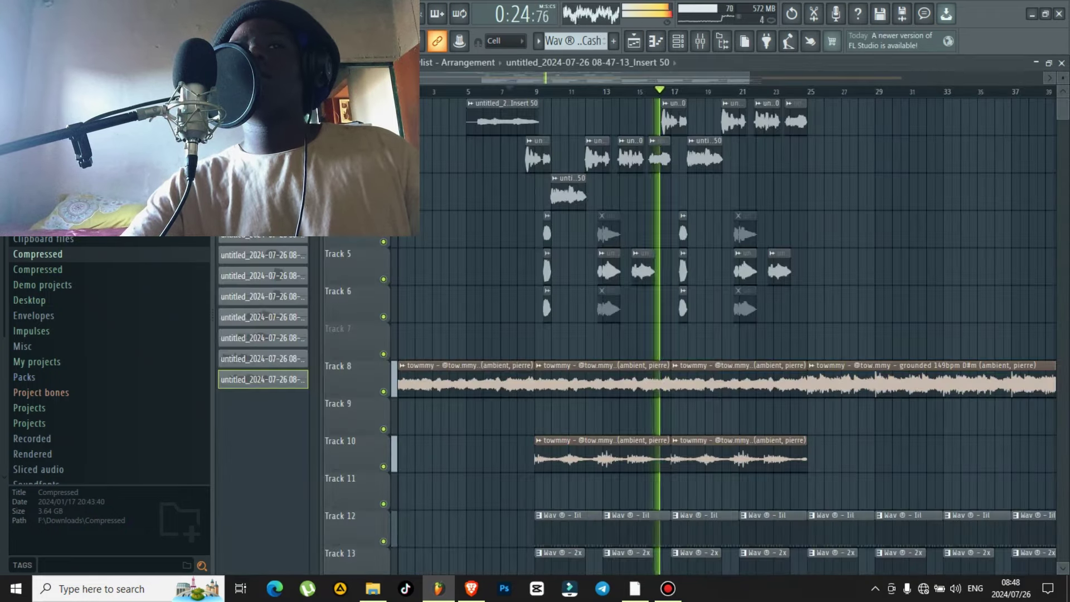
# - Replay the duplicated vocals from about bar 14 and insert one new playlist track at track 4
pyautogui.scroll(-3, 727, 336)
pyautogui.scroll(-2, 727, 336)
pyautogui.scroll(3, 727, 336)
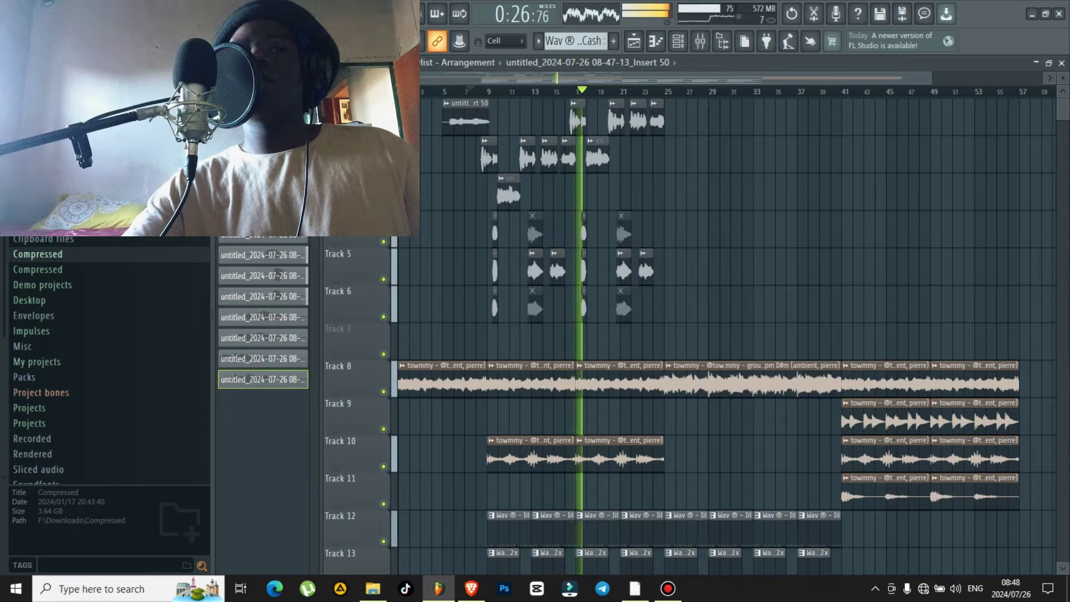
pyautogui.click(541, 92)
pyautogui.scroll(5, 566, 161)
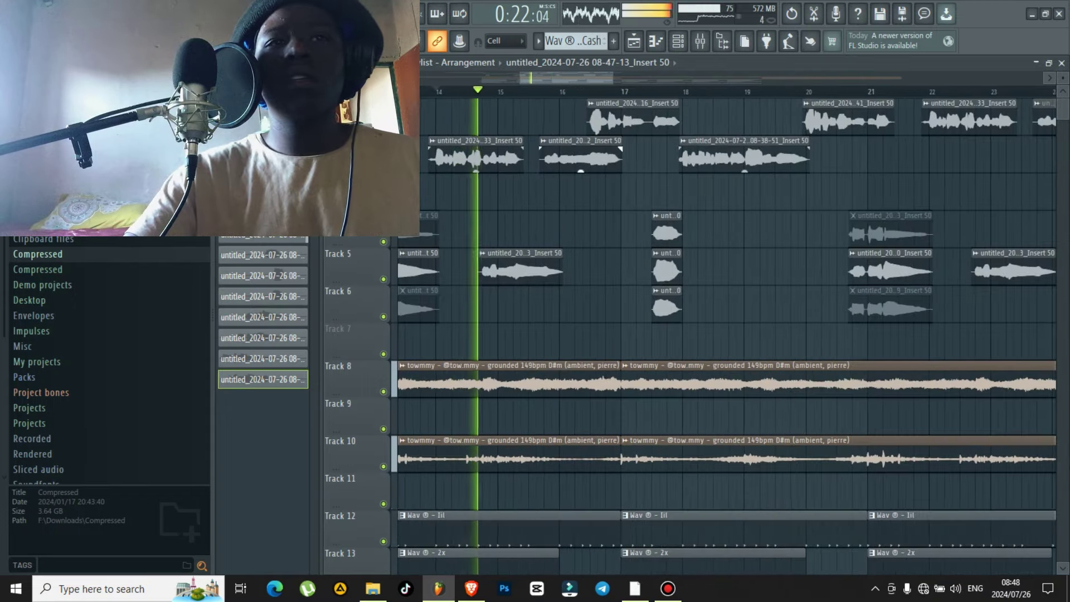
pyautogui.scroll(-5, 566, 162)
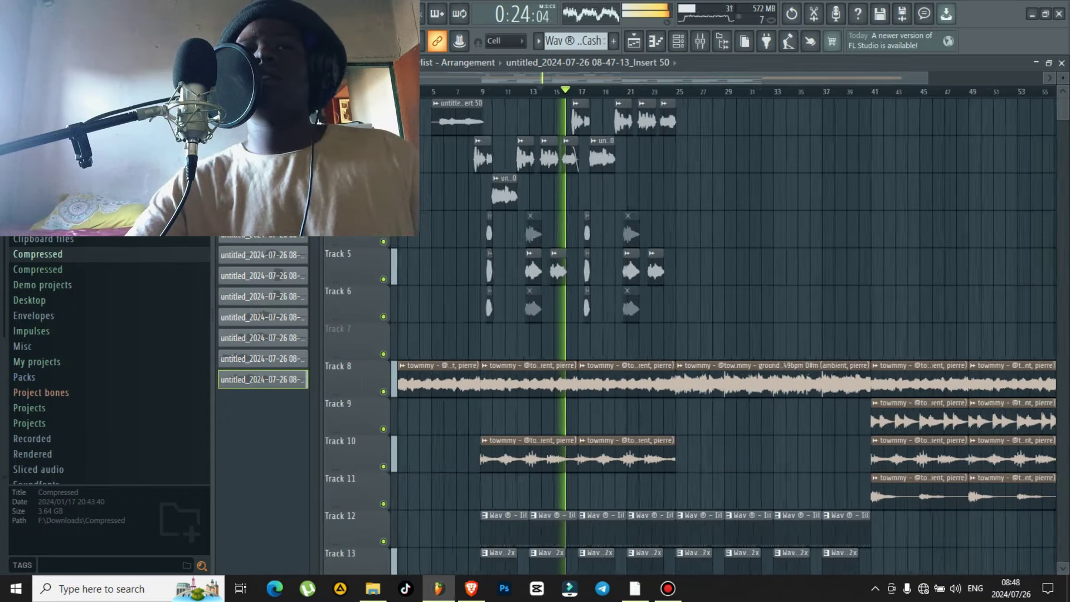
pyautogui.rightClick(360, 228)
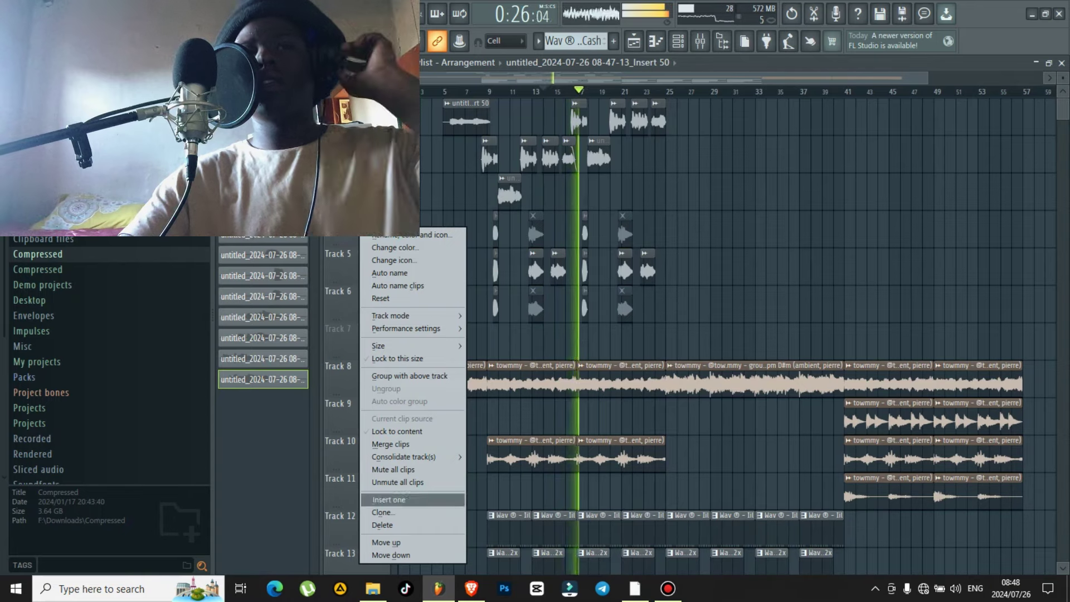
pyautogui.click(406, 499)
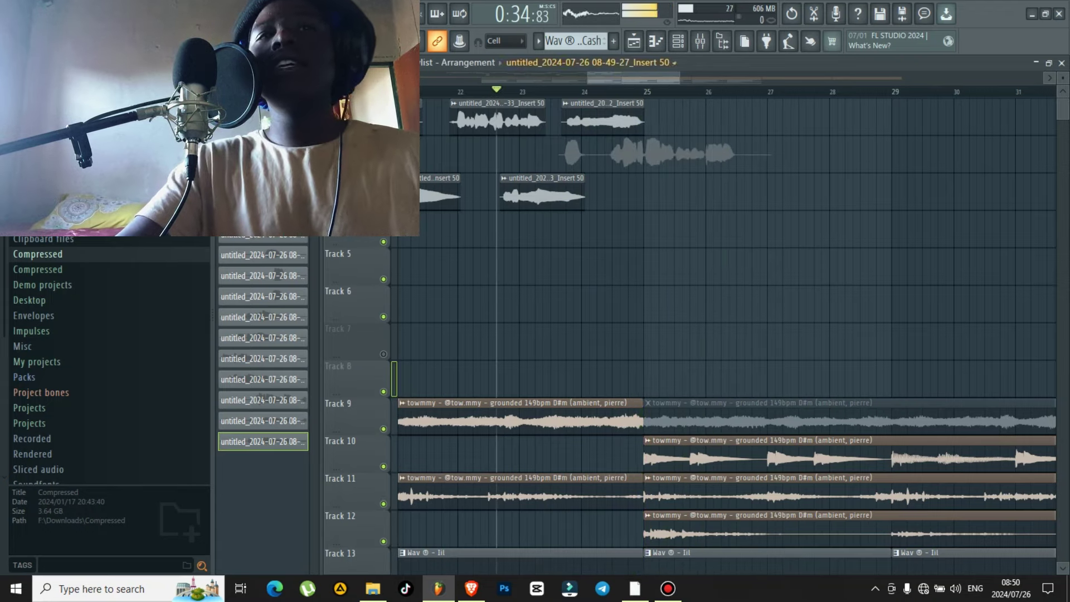
# - Record vocal takes of the phrase starting around bar 26.5, restarting from just before bar 25 between attempts
pyautogui.scroll(10, 725, 170)
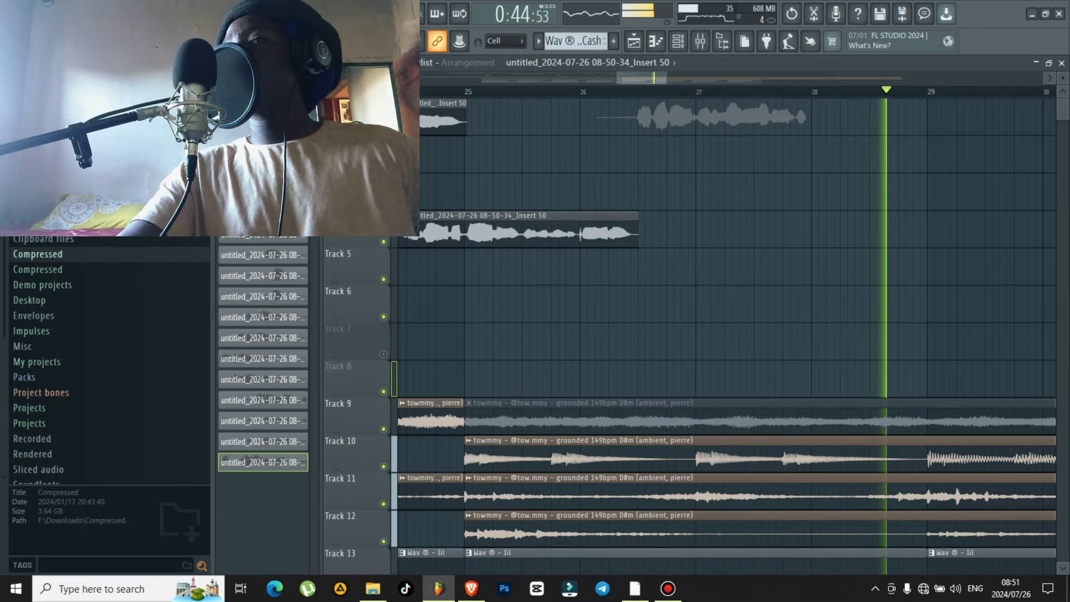
pyautogui.press('space')
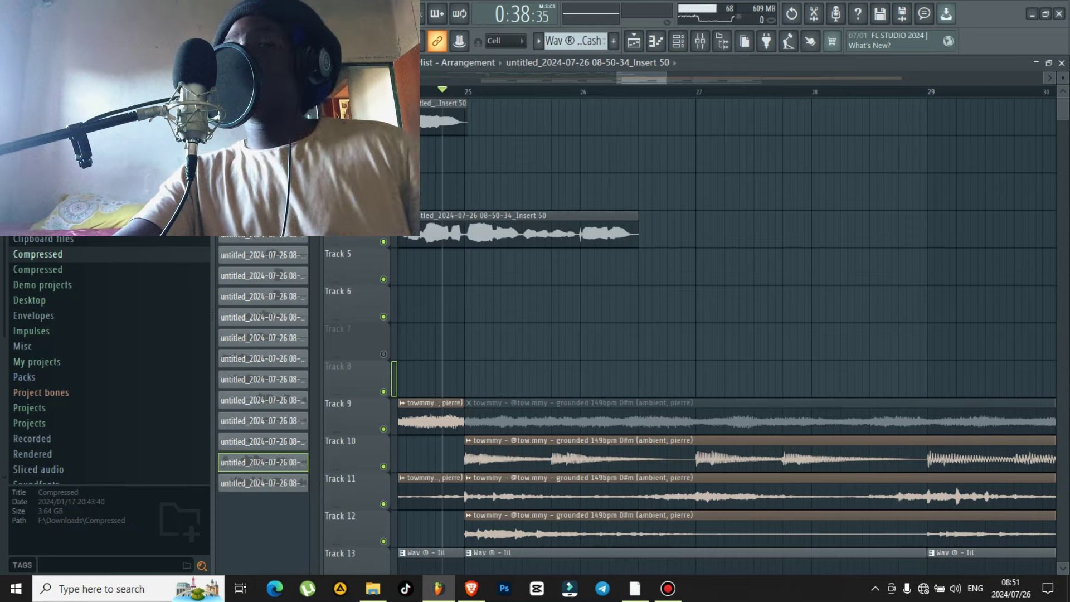
pyautogui.press('space')
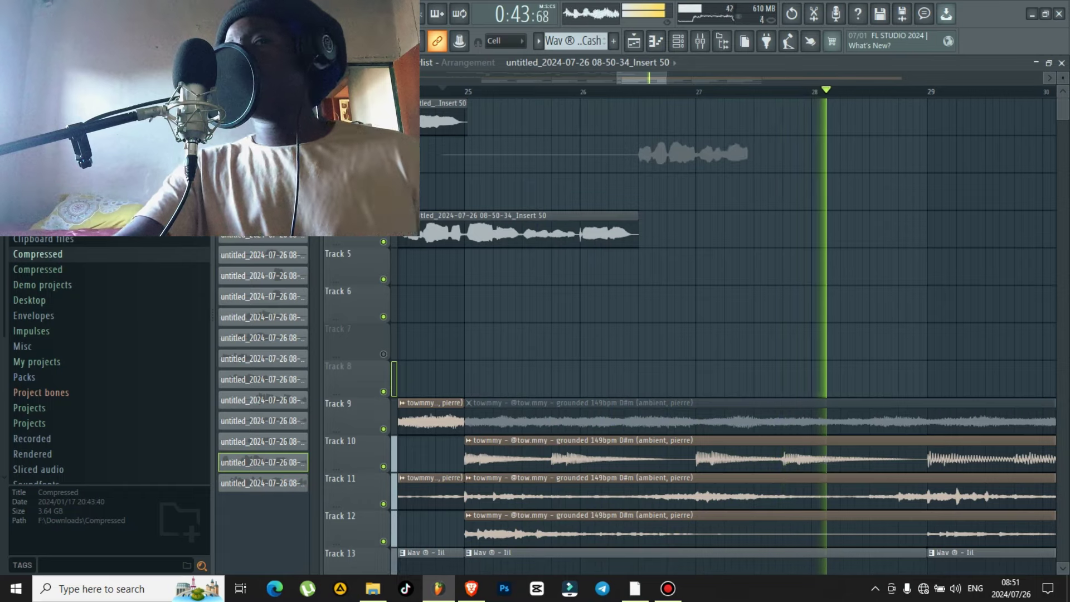
pyautogui.press('space')
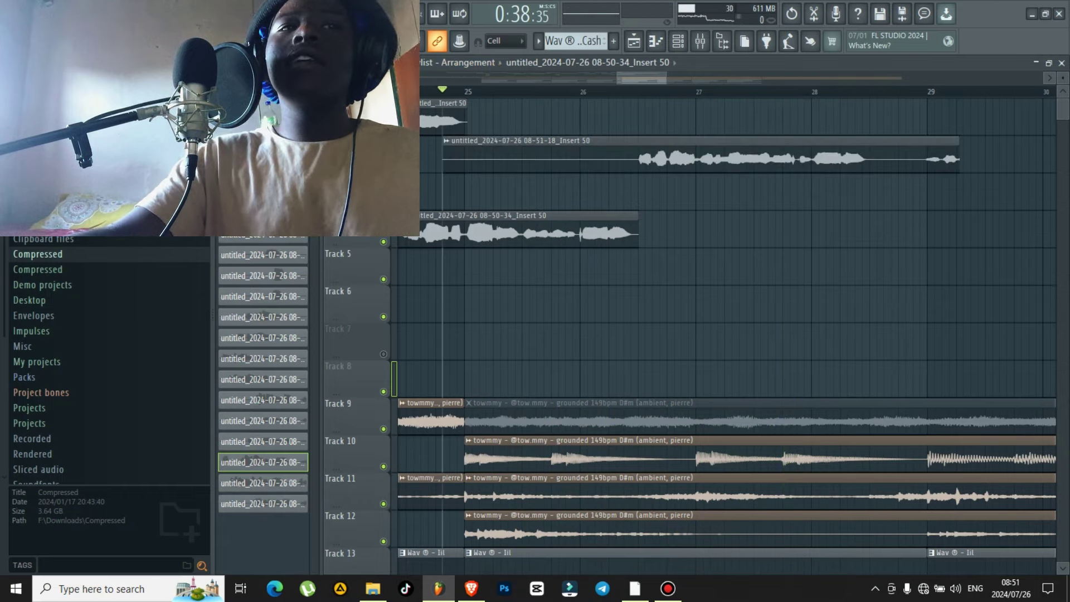
pyautogui.press('space')
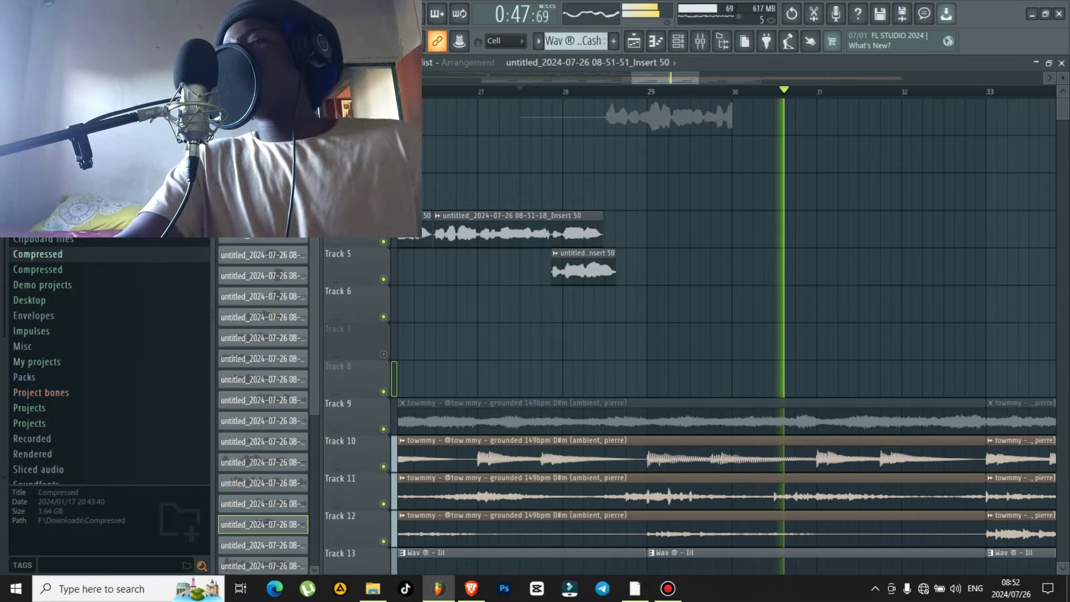
# - Try to record the phrase from about bar 28.5, restarting before bar 28, and delete the rejected take on track 1
pyautogui.press('space')
pyautogui.press('space')
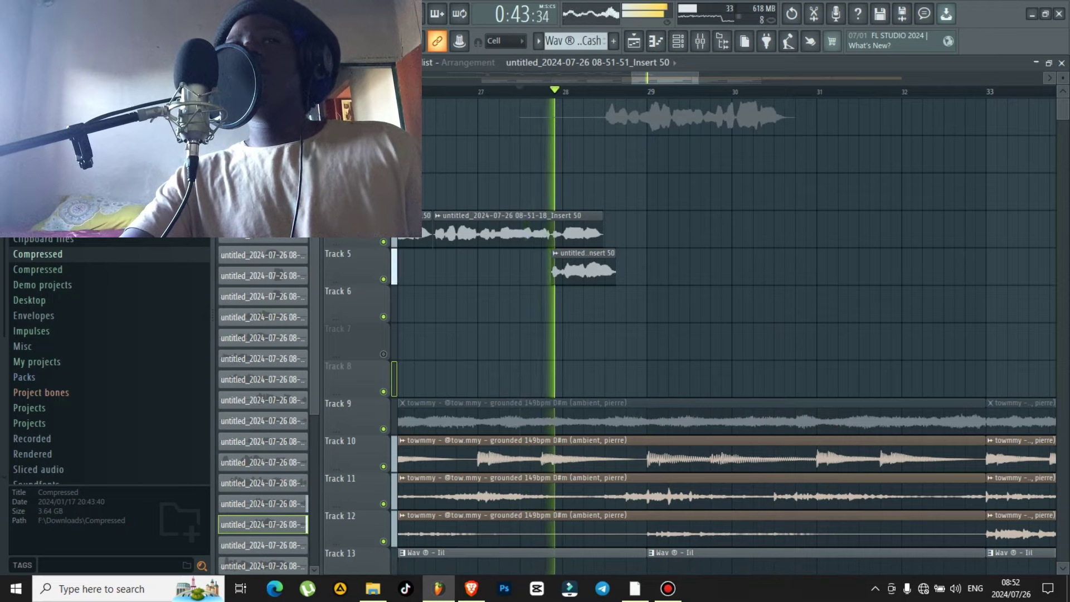
pyautogui.press('space')
pyautogui.rightClick(687, 120)
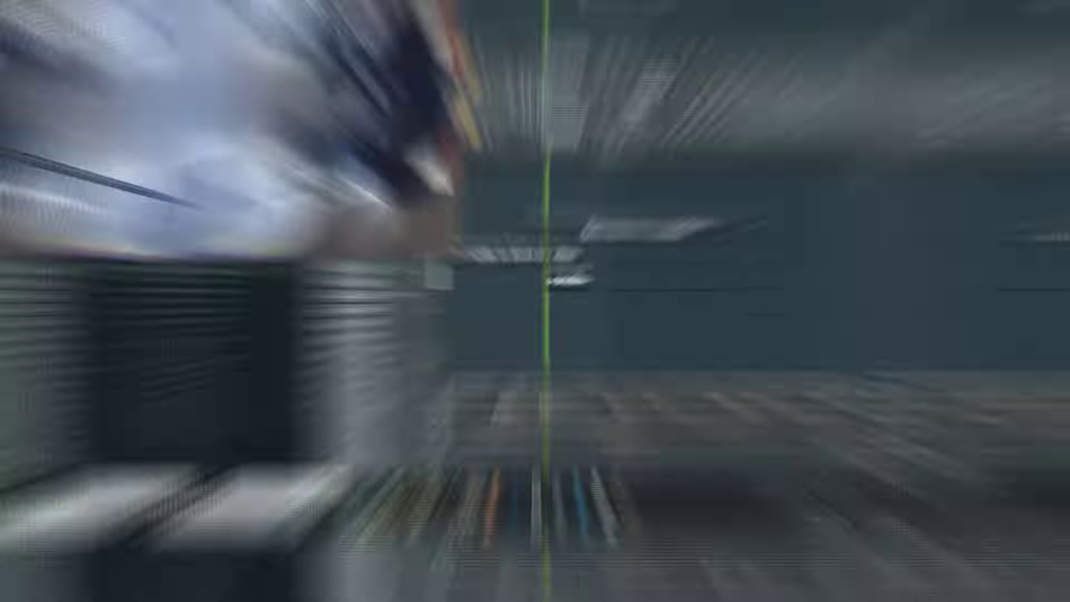
# - Slice off the tail of the new vocal take on track 3 at about bar 30.6 and listen to it
pyautogui.scroll(5, 622, 197)
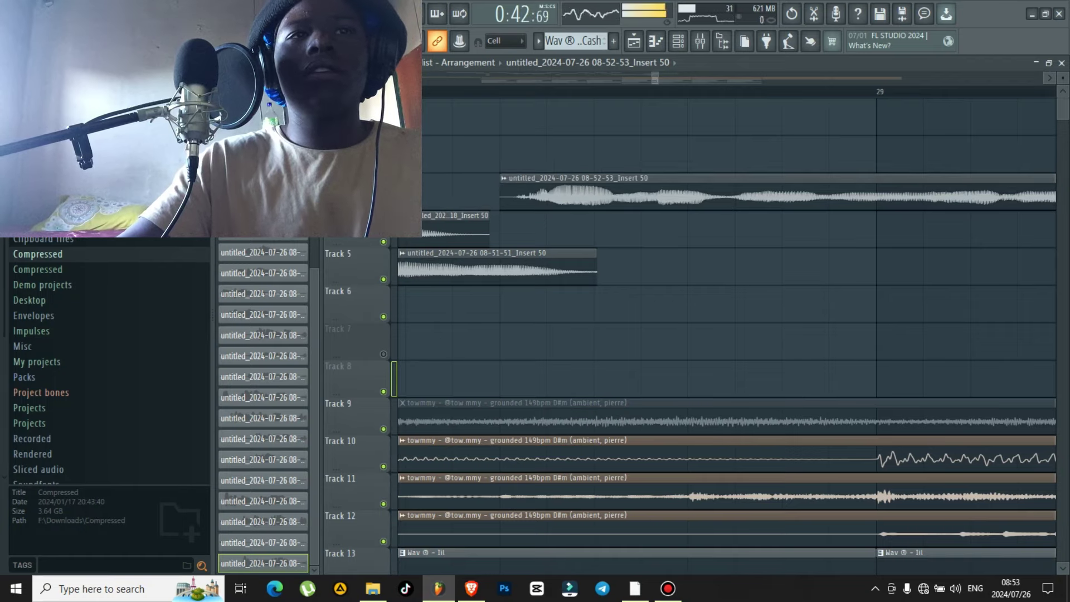
pyautogui.scroll(-5, 501, 195)
pyautogui.moveTo(837, 168); pyautogui.dragTo(837, 215)
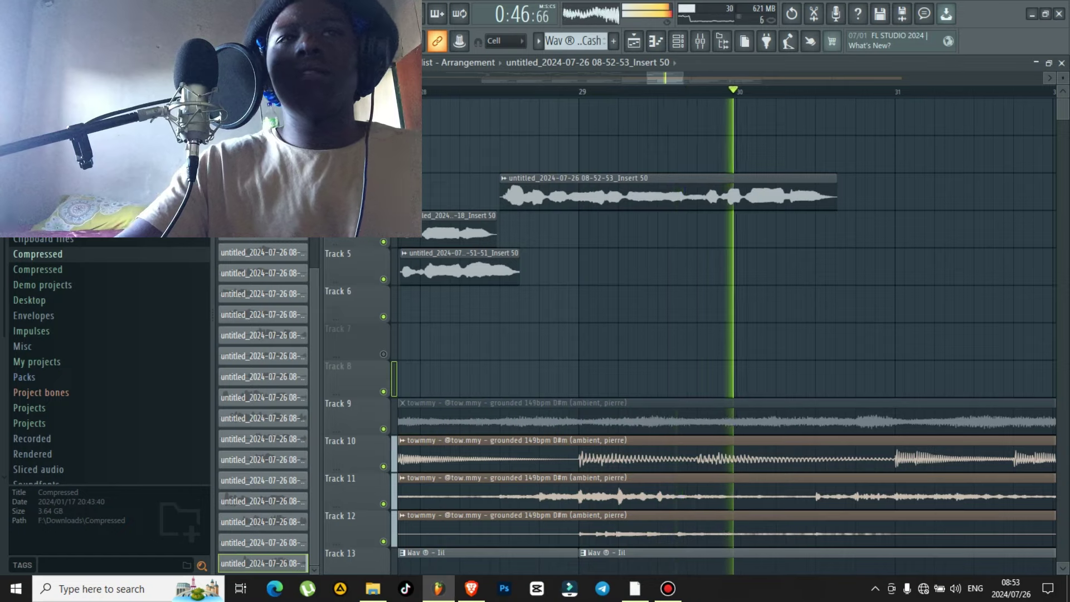
pyautogui.scroll(-2, 557, 184)
pyautogui.press('space')
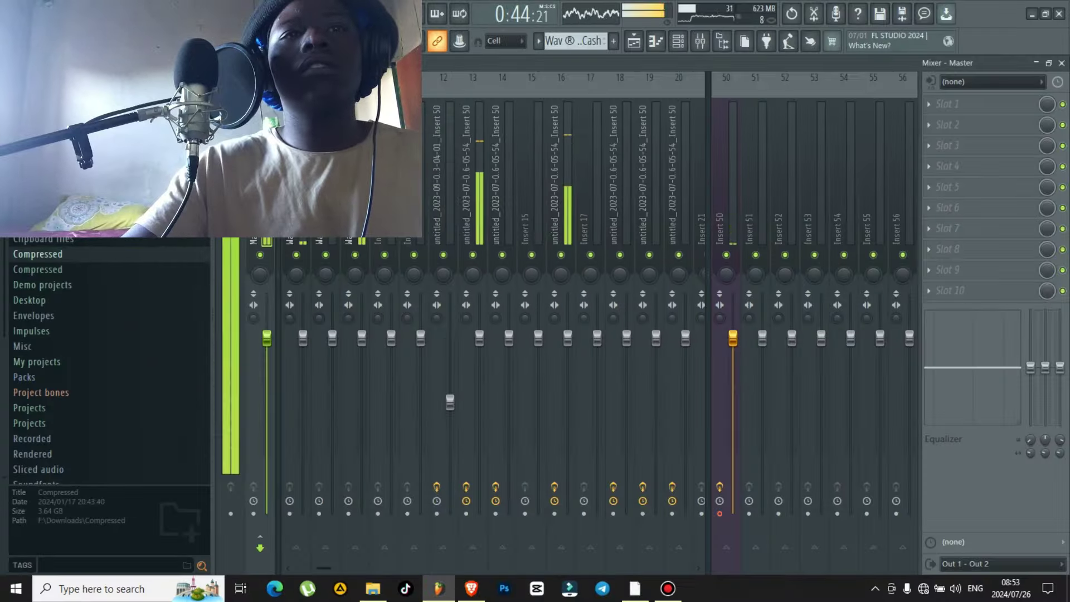
# - Route the channel of the newly doubled vocal take to mixer insert 16
pyautogui.rightClick(574, 466)
pyautogui.moveTo(646, 224)
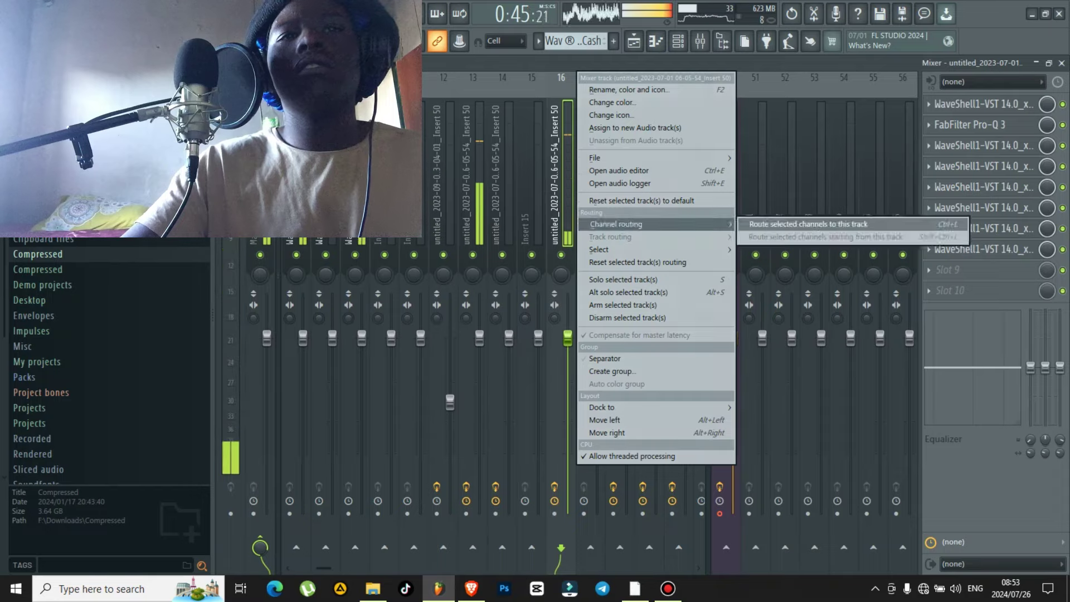
pyautogui.click(781, 224)
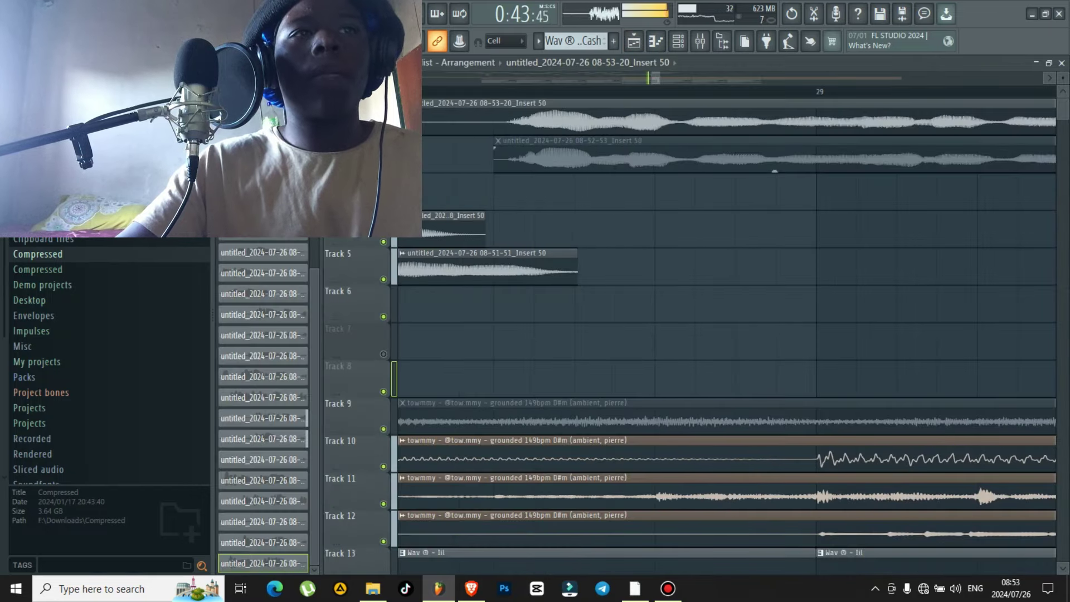
# - Trim the start and end of the track 1 take to match the track 2 clip, and unmute track 2
pyautogui.moveTo(402, 120); pyautogui.dragTo(494, 120)
pyautogui.scroll(-4, 494, 120)
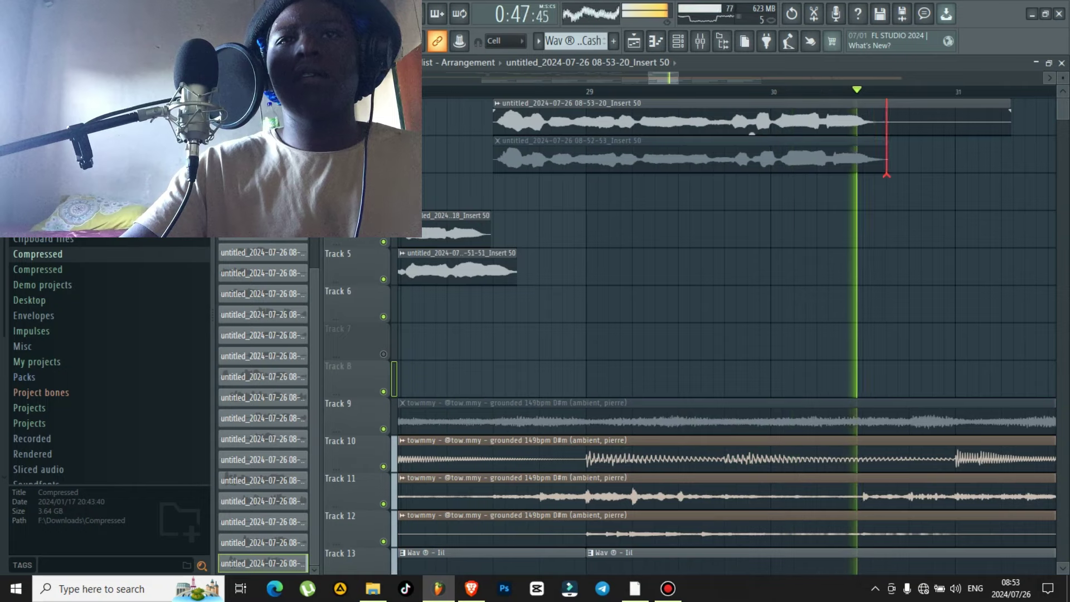
pyautogui.moveTo(887, 175); pyautogui.dragTo(886, 176)
pyautogui.click(383, 166)
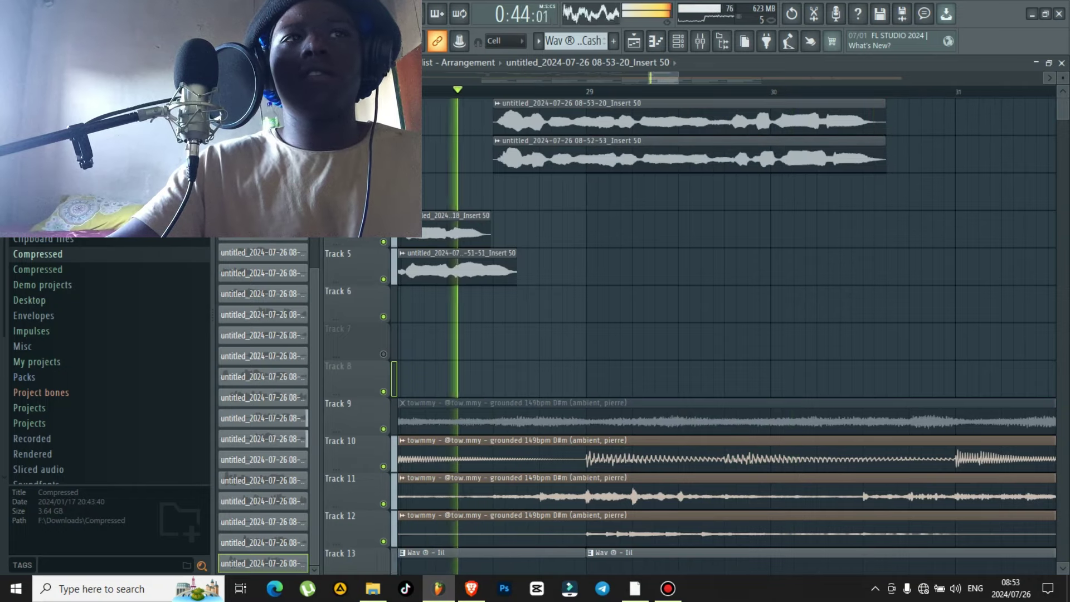
# - Move the two doubled takes before bar 29 down one track to tracks 2 and 3, and clear the selection
pyautogui.scroll(-2, 539, 120)
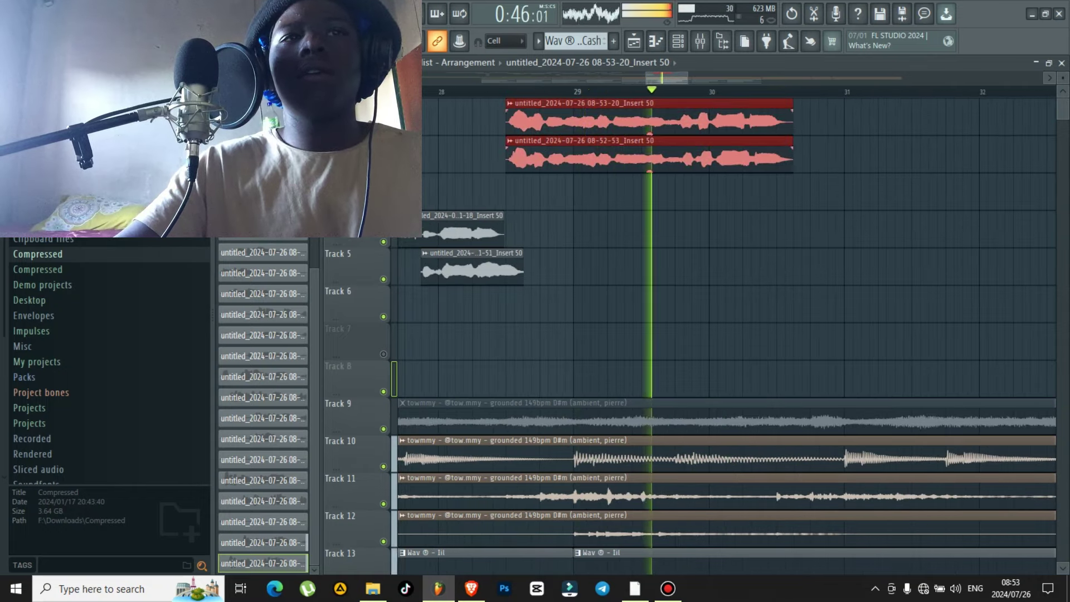
pyautogui.moveTo(530, 121); pyautogui.dragTo(530, 159)
pyautogui.scroll(-2, 530, 161)
pyautogui.scroll(-3, 536, 162)
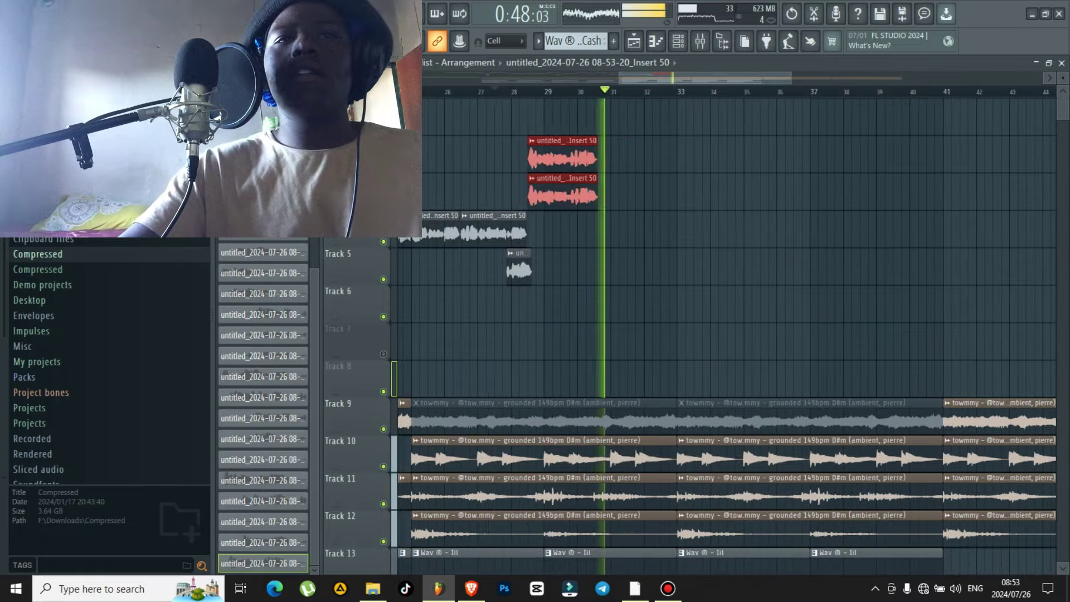
pyautogui.moveTo(710, 223); pyautogui.dragTo(812, 234)
# - Record vocal takes of the next phrase on track 1 from about bar 30, restarting just before it between attempts
pyautogui.press('space')
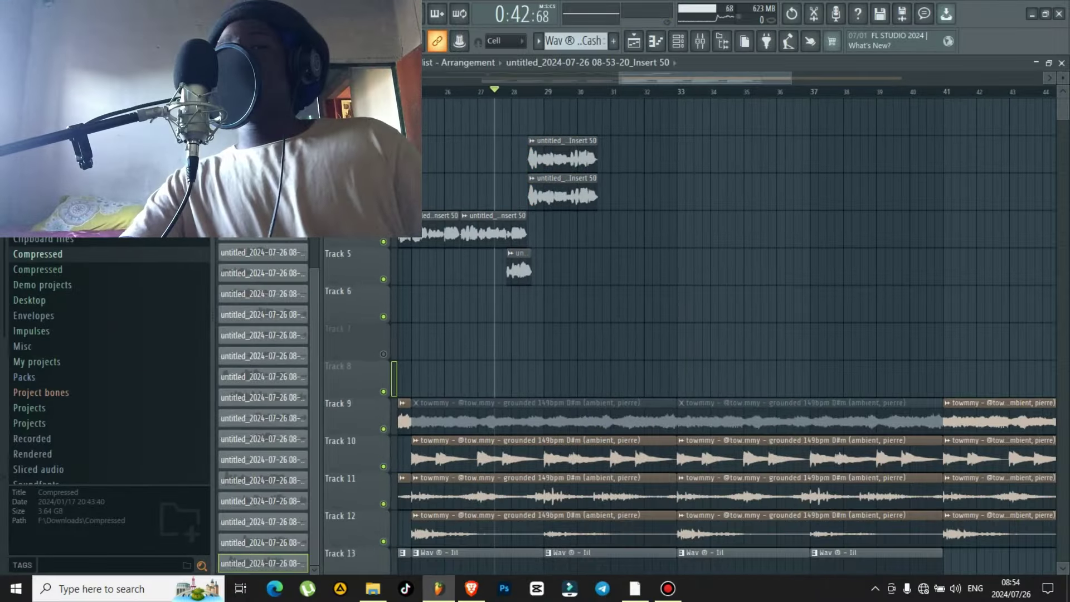
pyautogui.press('space')
pyautogui.scroll(2, 725, 251)
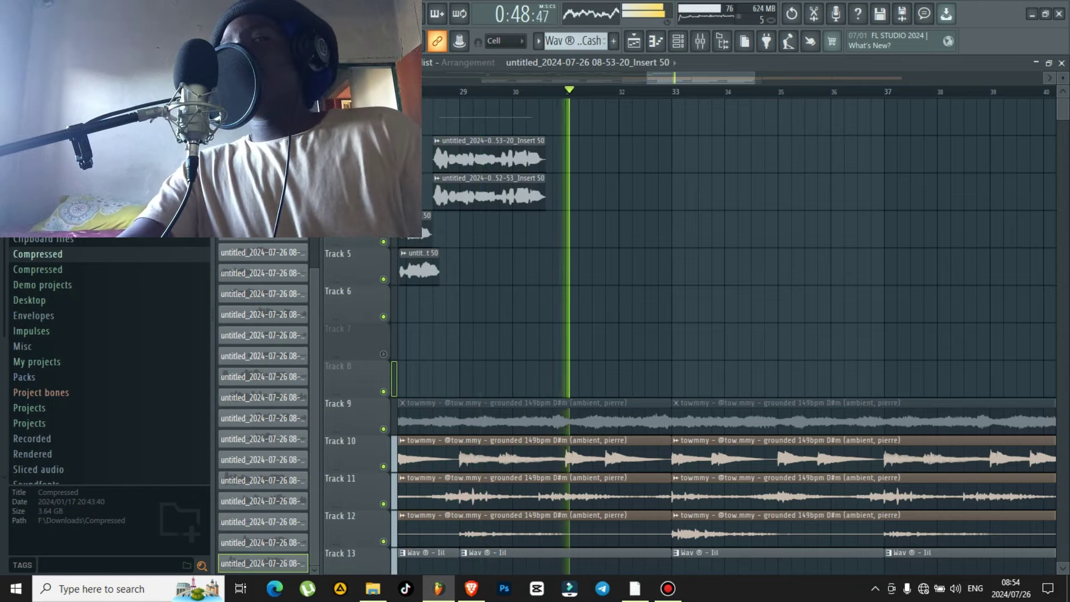
pyautogui.press('space')
pyautogui.scroll(2, 724, 250)
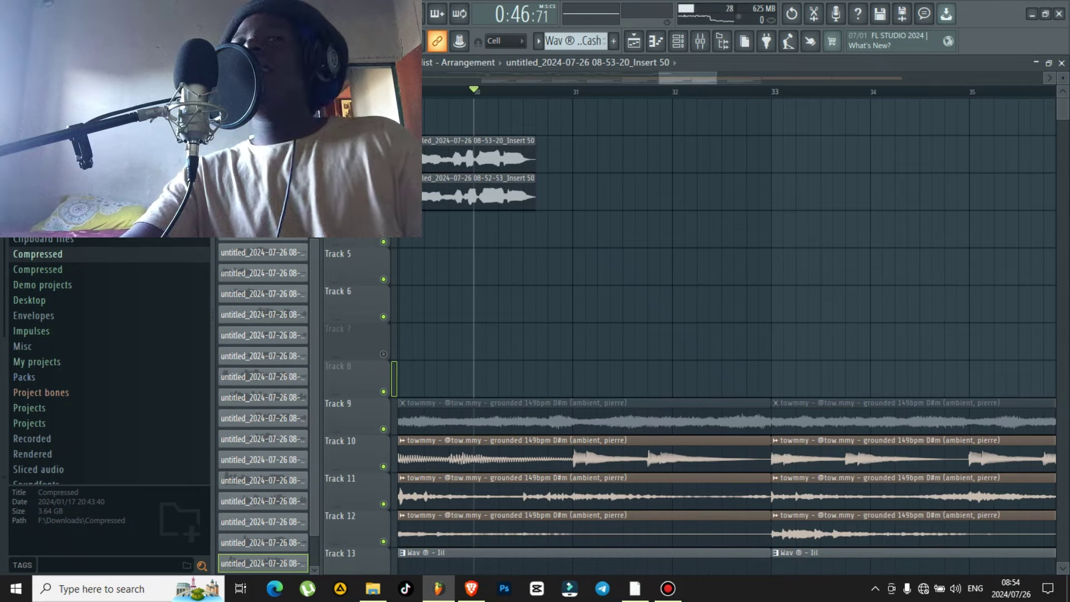
pyautogui.press('space')
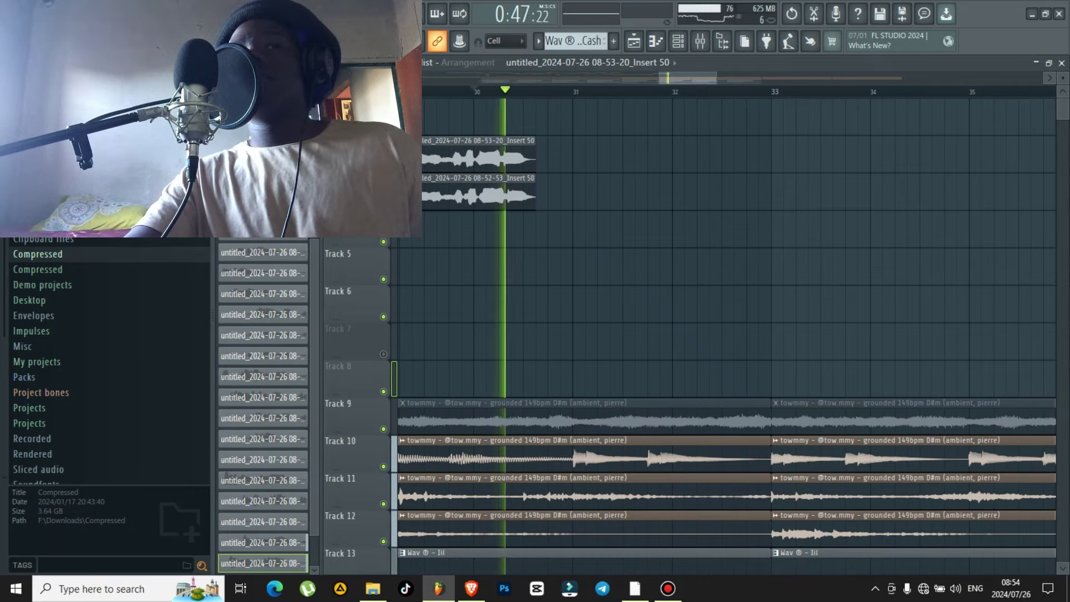
pyautogui.press('space')
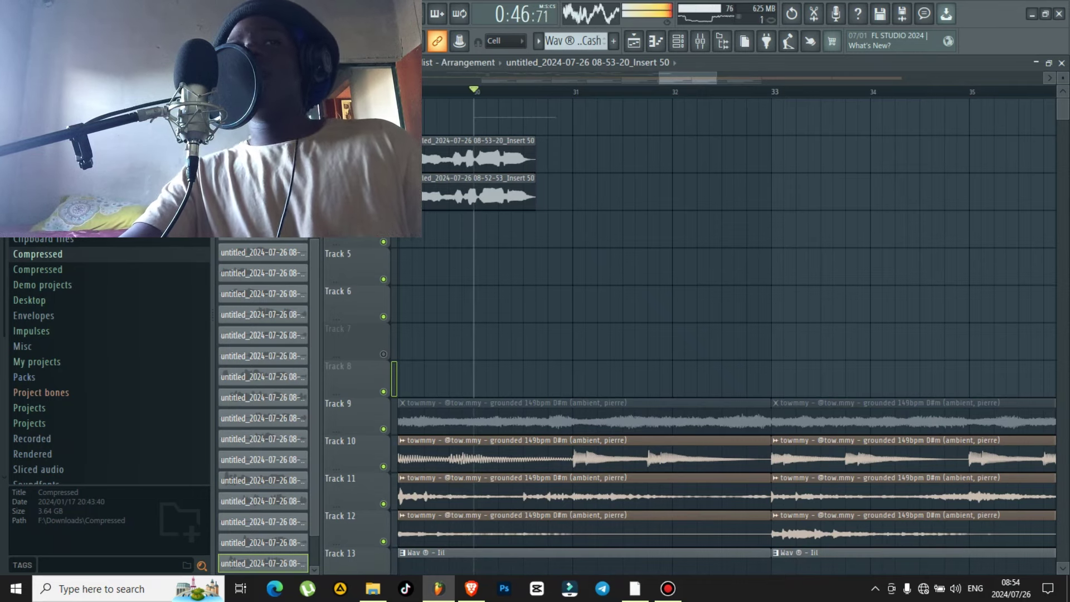
pyautogui.press('space')
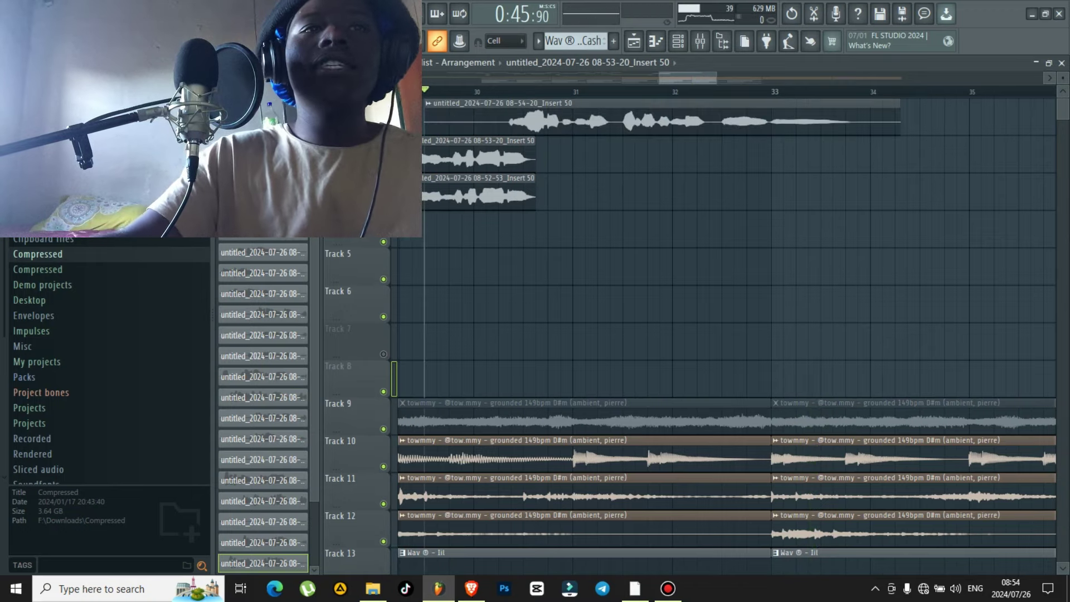
# - Nudge the newest vocal take on track 1 slightly later and route its channel to mixer insert 16
pyautogui.scroll(6, 517, 118)
pyautogui.moveTo(517, 119); pyautogui.dragTo(520, 119)
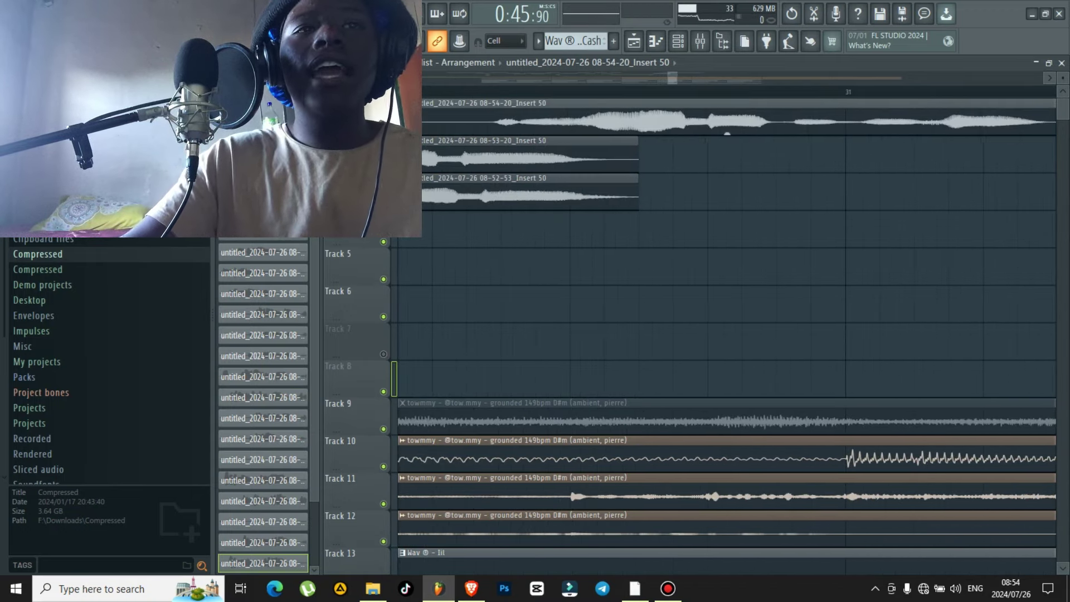
pyautogui.doubleClick(522, 119)
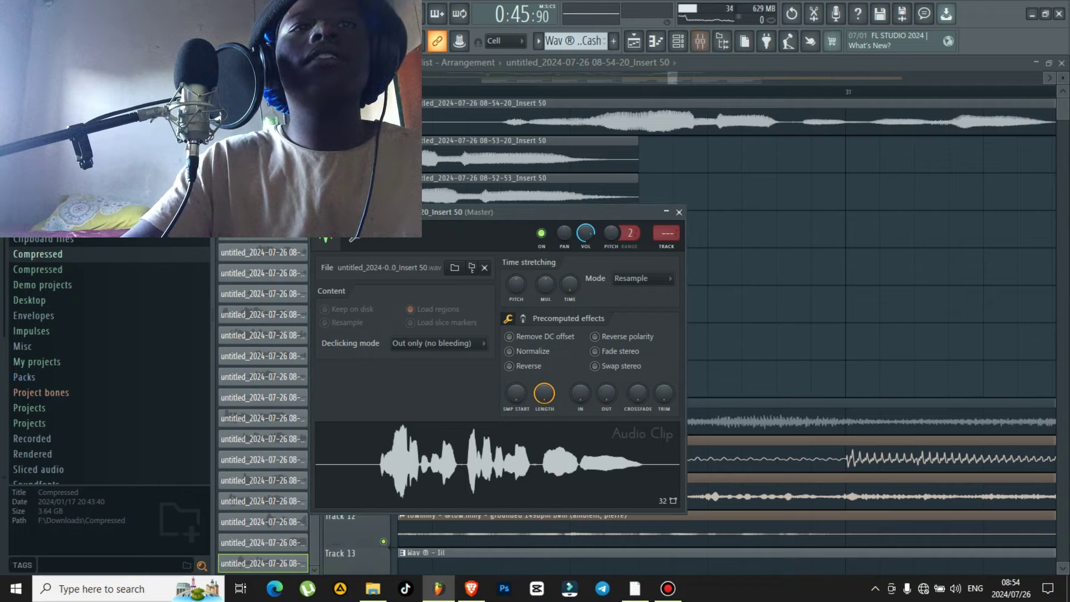
pyautogui.press('F9')
pyautogui.rightClick(561, 223)
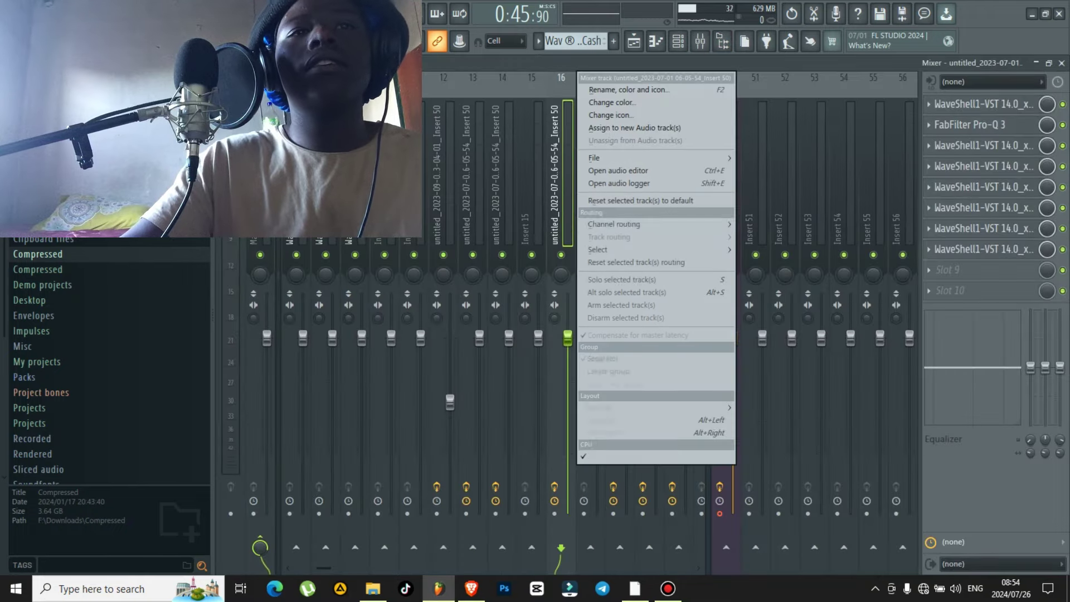
pyautogui.moveTo(617, 224)
pyautogui.click(809, 224)
pyautogui.press('F5')
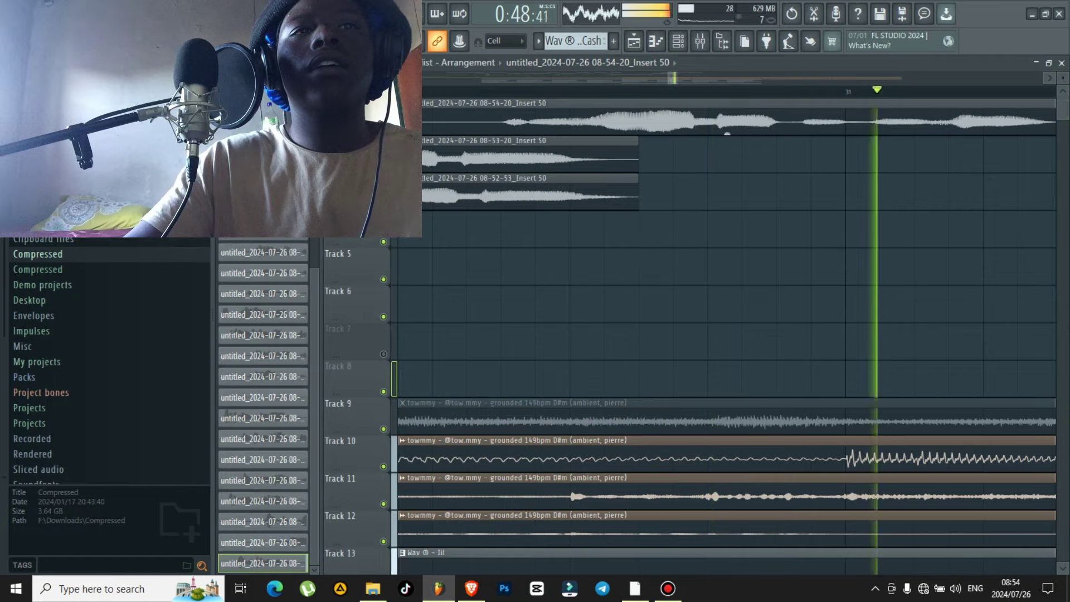
# - Play back the newest vocal take on track 1 against the beat between about bars 30 and 33 to check its timing and sound
pyautogui.scroll(-8, 483, 120)
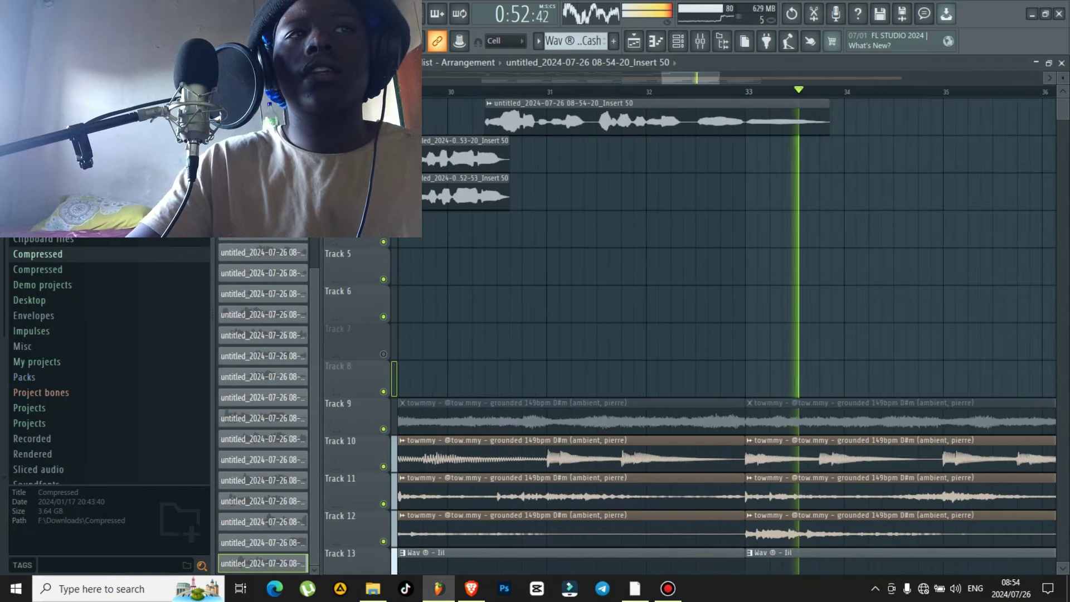
pyautogui.press('space')
pyautogui.scroll(6, 708, 119)
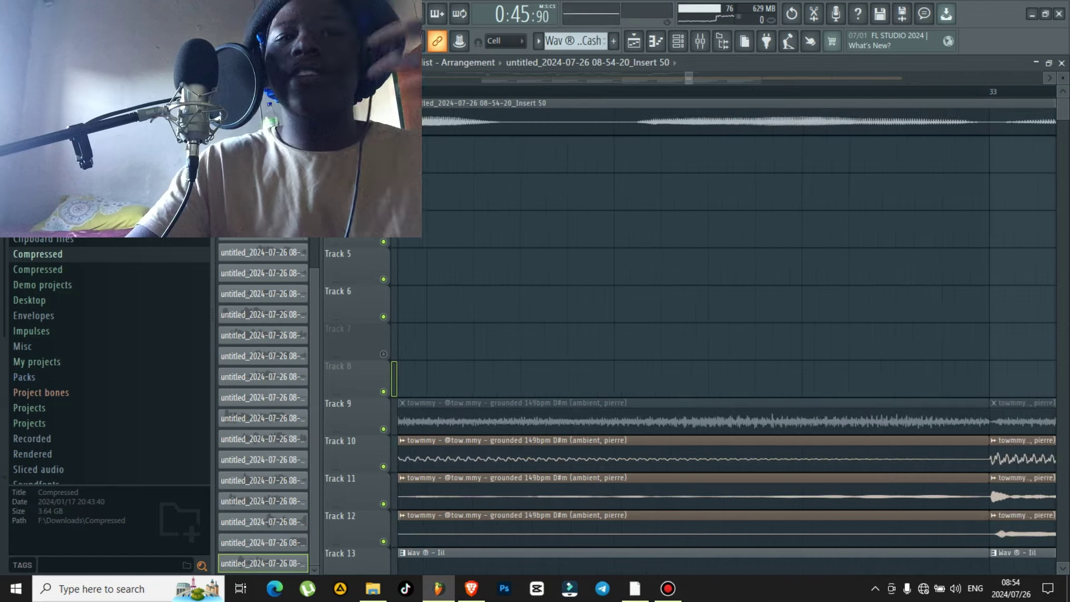
pyautogui.scroll(1, 709, 119)
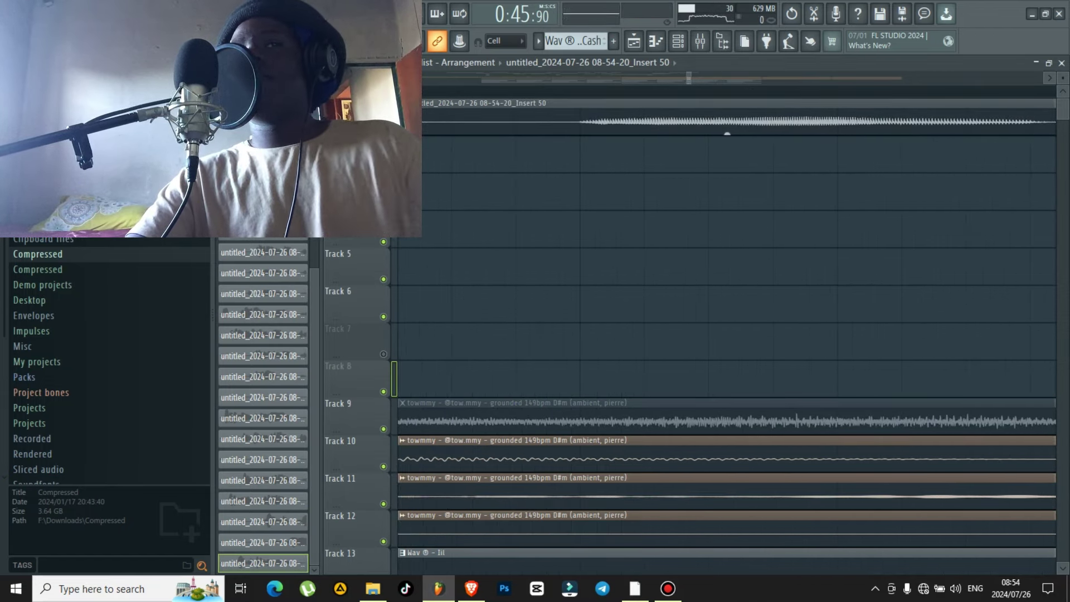
pyautogui.scroll(-6, 709, 120)
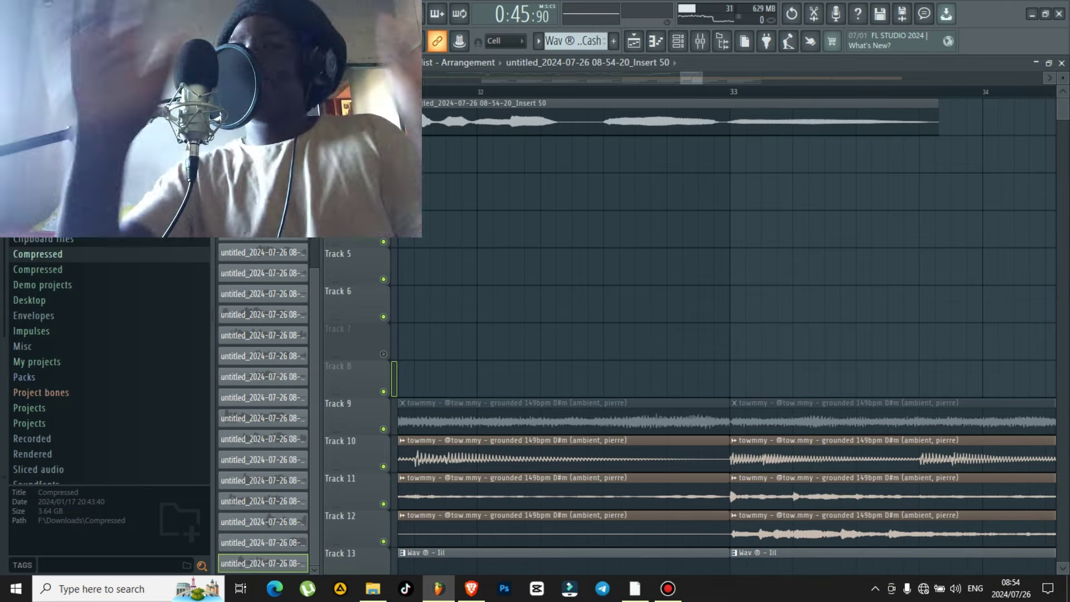
pyautogui.scroll(-4, 708, 120)
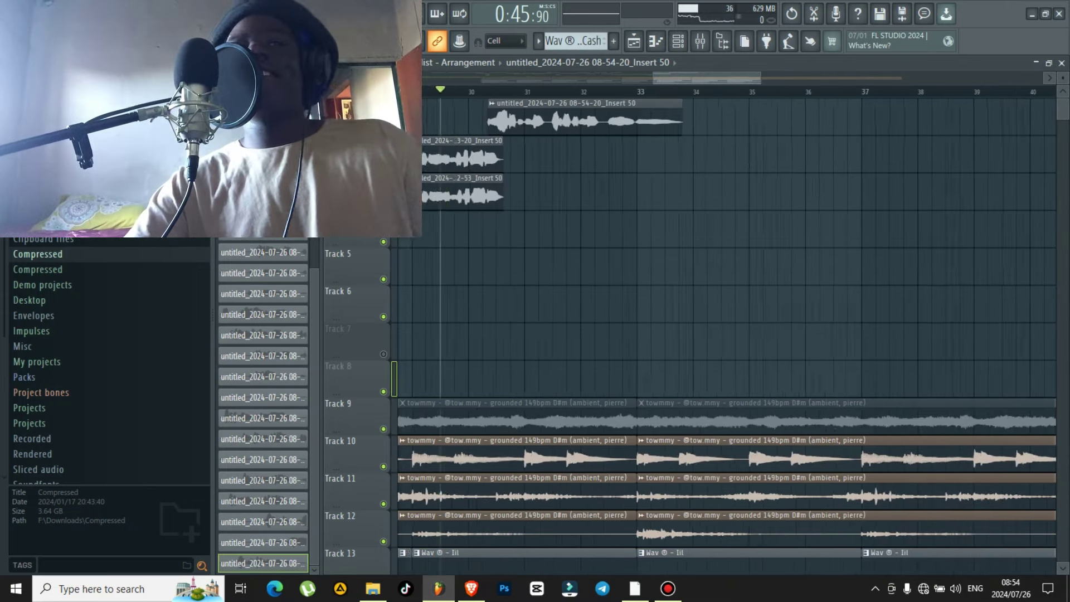
pyautogui.scroll(5, 724, 223)
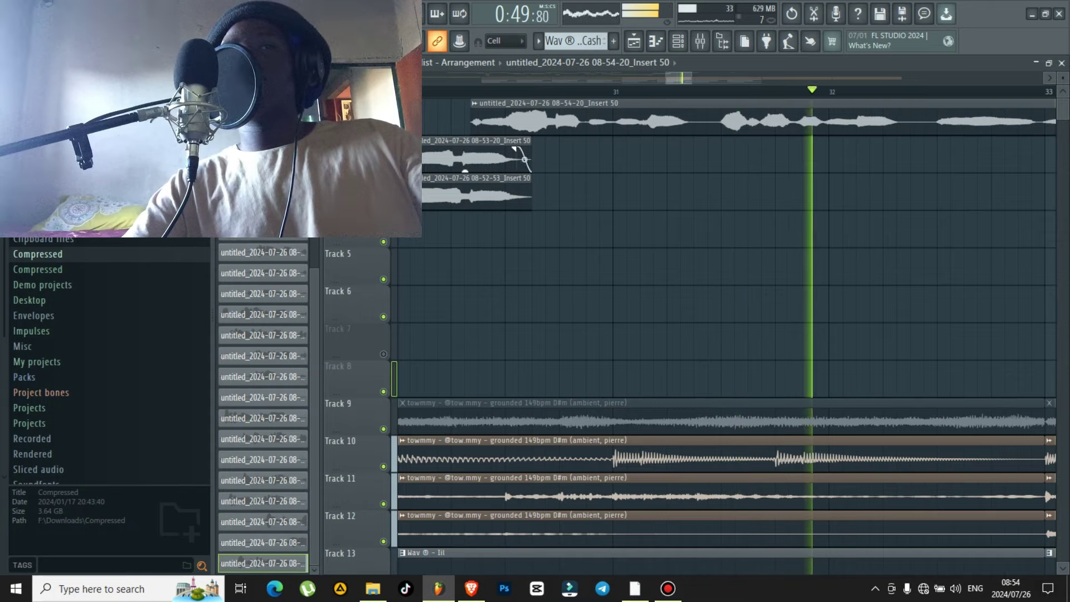
pyautogui.scroll(-4, 514, 149)
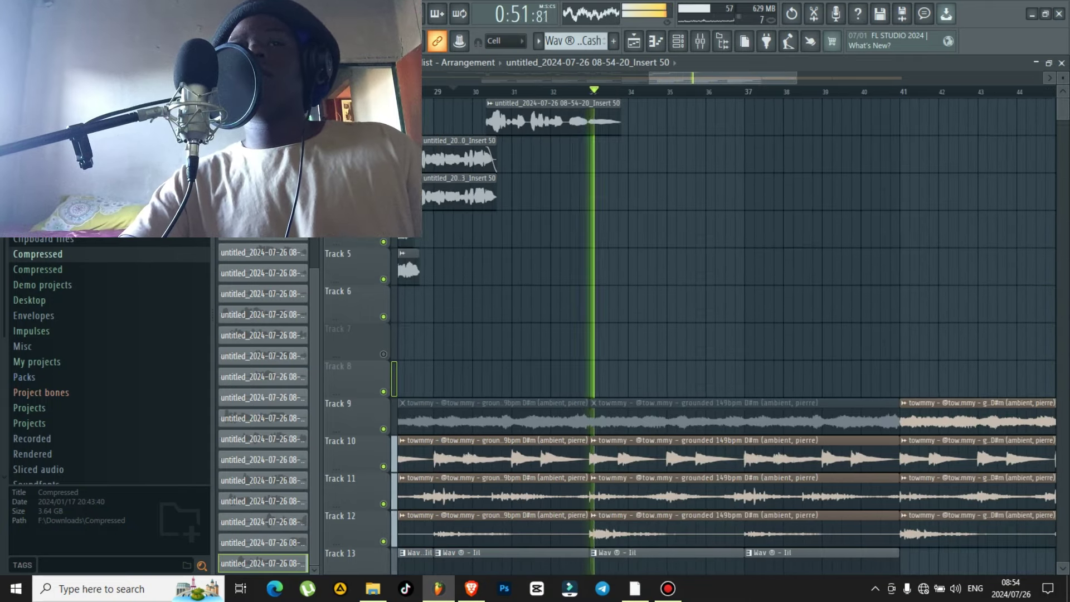
pyautogui.scroll(-7, 725, 334)
pyautogui.press('space')
# - Delete the beat clips on tracks 9 to 12 and the pattern clips on tracks 13 and 14 between bars 33 and 41
pyautogui.scroll(2, 725, 334)
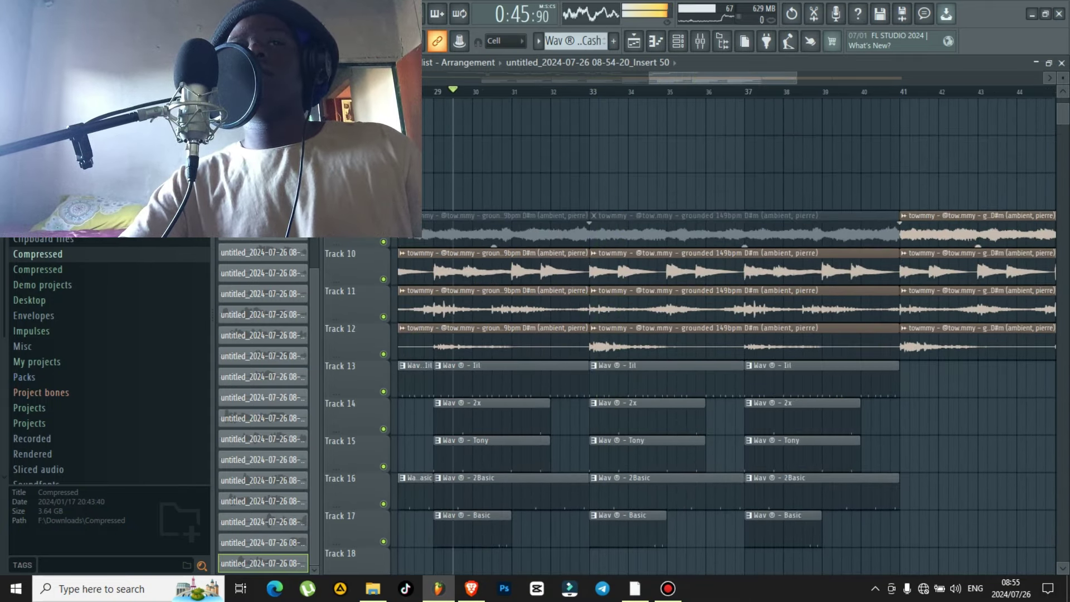
pyautogui.rightClick(691, 232)
pyautogui.rightClick(691, 270)
pyautogui.rightClick(690, 307)
pyautogui.rightClick(688, 346)
pyautogui.rightClick(686, 382)
pyautogui.rightClick(780, 382)
pyautogui.rightClick(783, 417)
# - Delete the Tony, 2Basic, Basic and Cash pattern clips on tracks 15, 16, 17 and 19 between bars 33 and 41
pyautogui.scroll(-4, 783, 417)
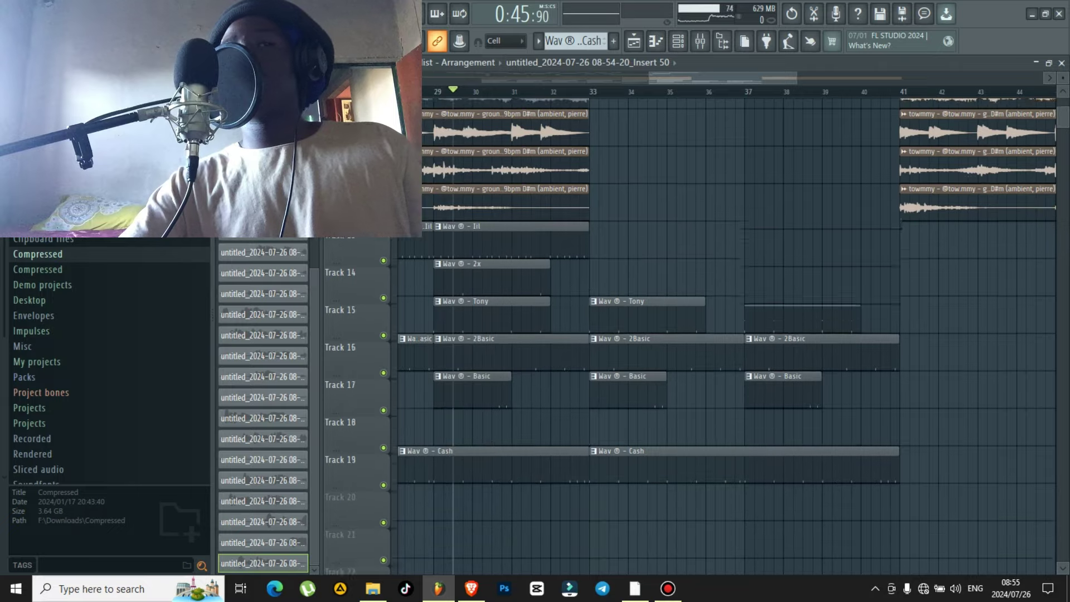
pyautogui.rightClick(641, 313)
pyautogui.rightClick(641, 349)
pyautogui.rightClick(641, 385)
pyautogui.rightClick(663, 458)
pyautogui.rightClick(783, 312)
pyautogui.rightClick(783, 349)
pyautogui.rightClick(783, 385)
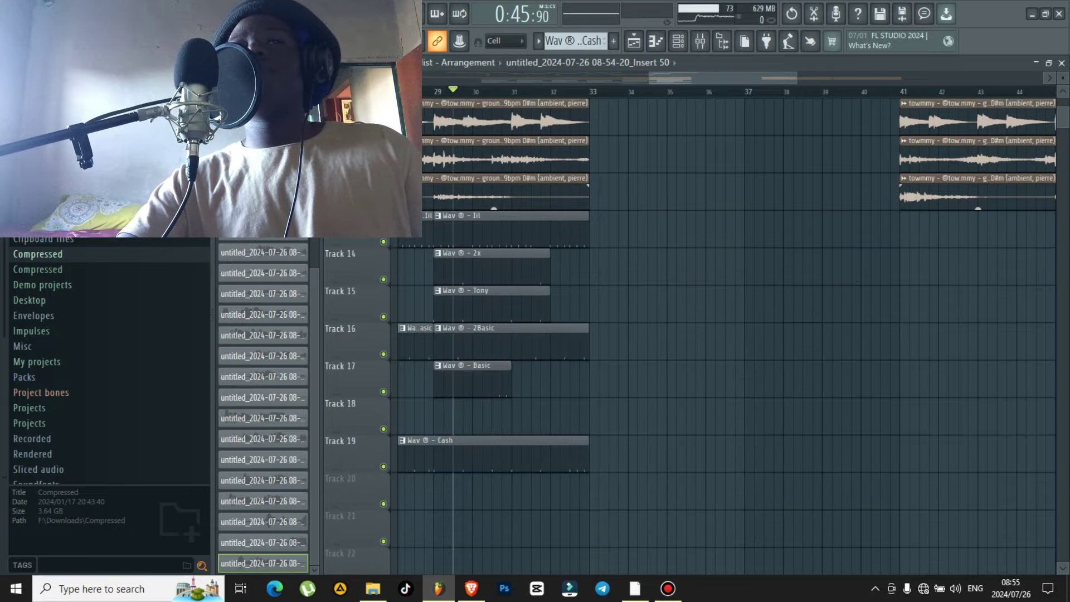
# - Select the remaining beat clips on tracks 9 to 12 from bar 41 to bar 57 and delete them
pyautogui.scroll(-6, 767, 385)
pyautogui.scroll(6, 767, 334)
pyautogui.moveTo(744, 192); pyautogui.dragTo(936, 560)
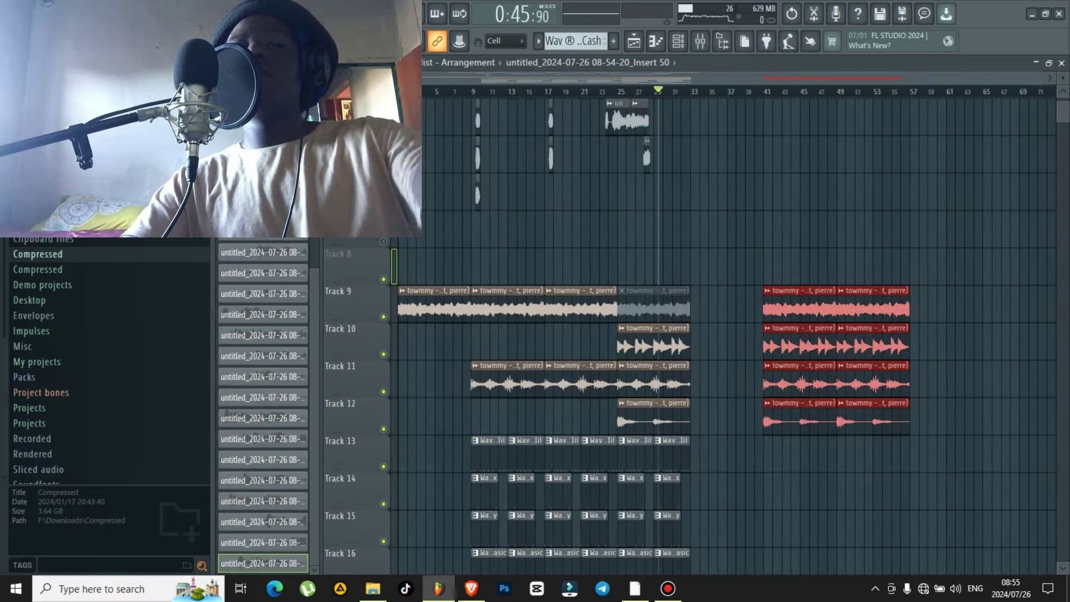
pyautogui.press('Delete')
pyautogui.scroll(-1, 725, 334)
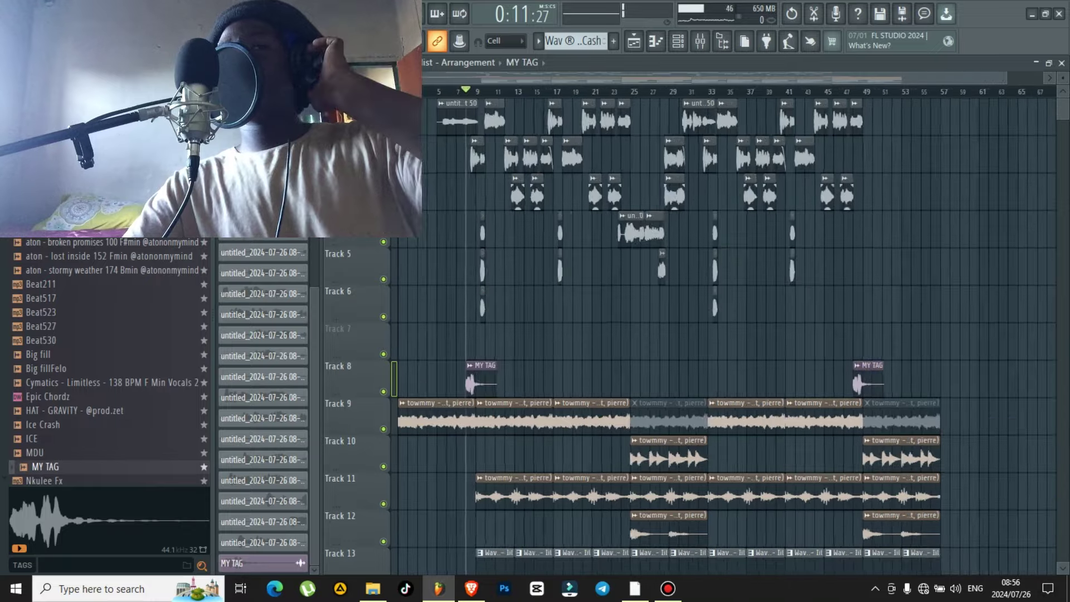